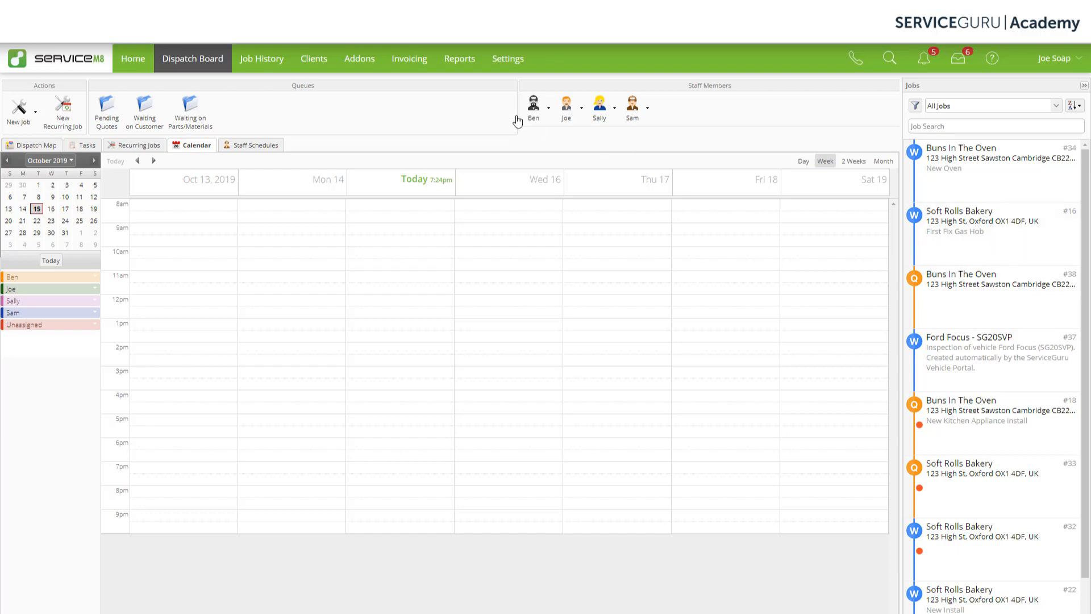
Review the supplier list in the ServiceGuru PO Generator addon, and return to the Dispatch Board.
left_click(354, 60)
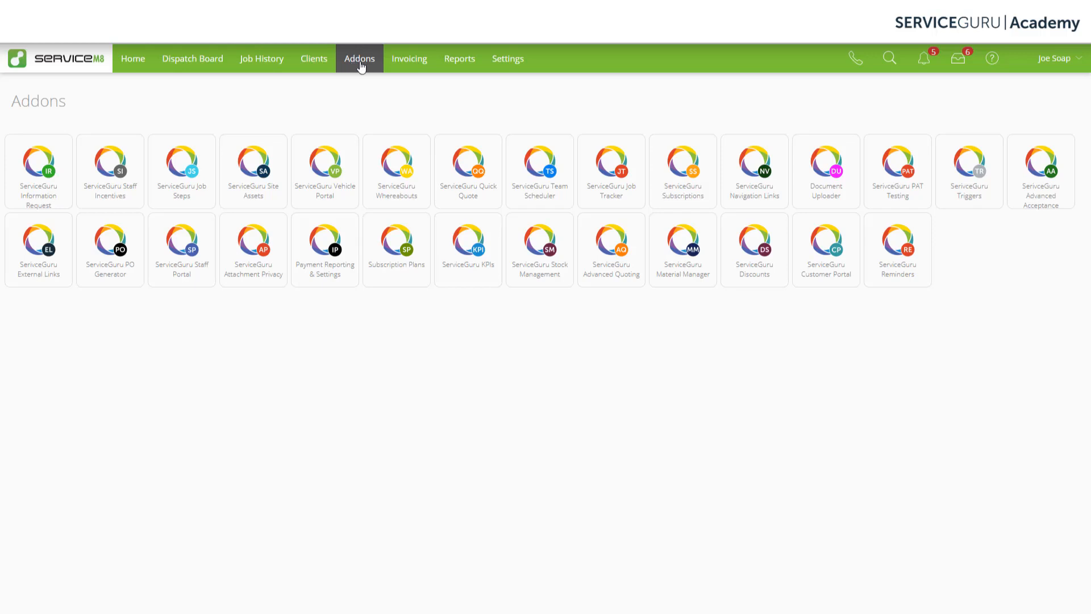
left_click(115, 278)
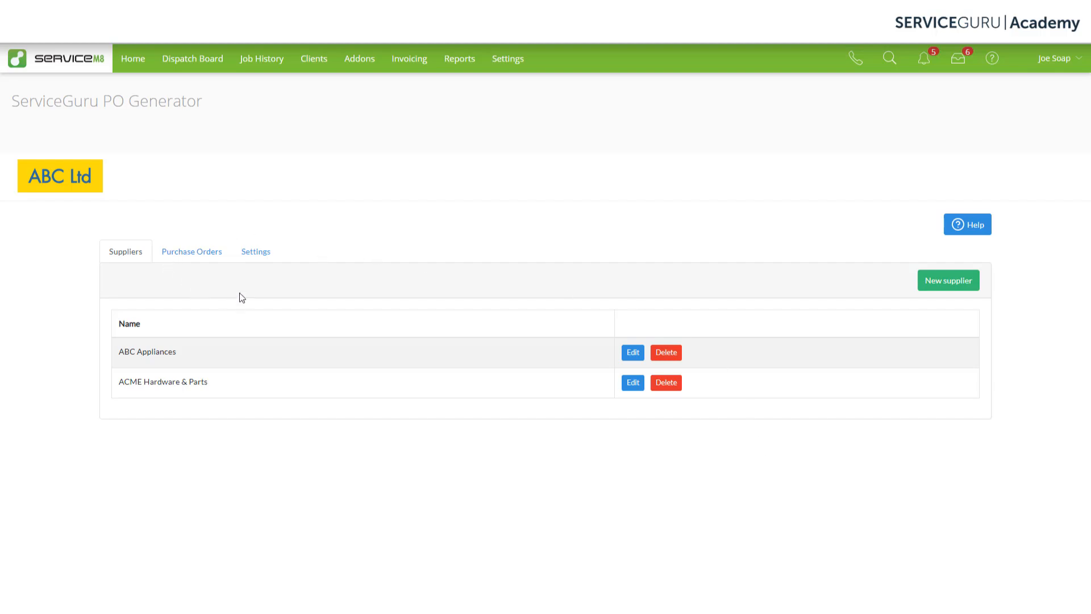
left_click(210, 72)
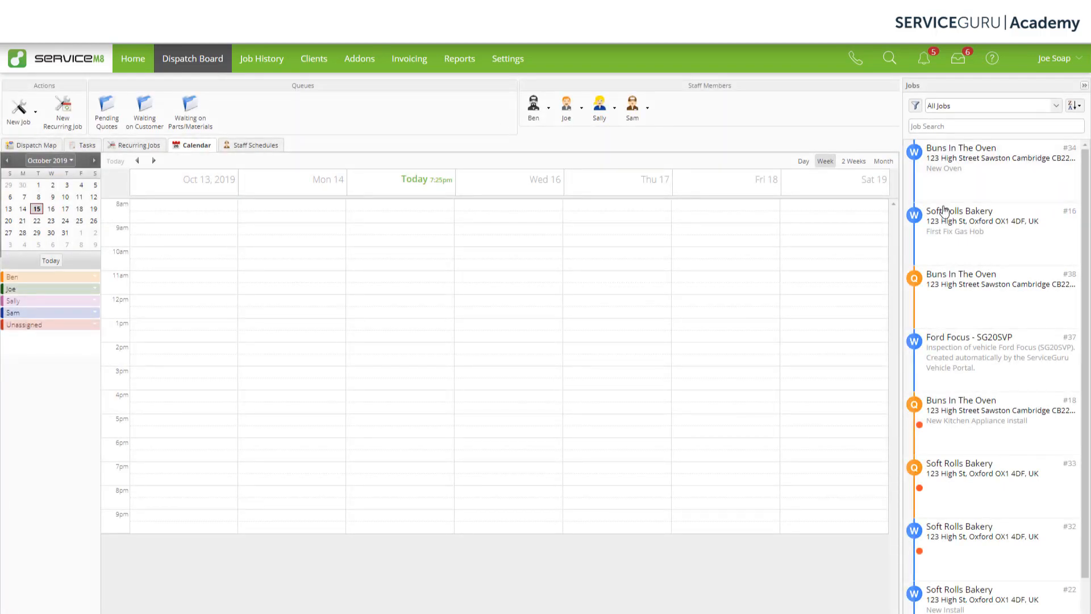
Open the PO Generator for the Buns In The Oven job described as New Oven.
left_click(972, 169)
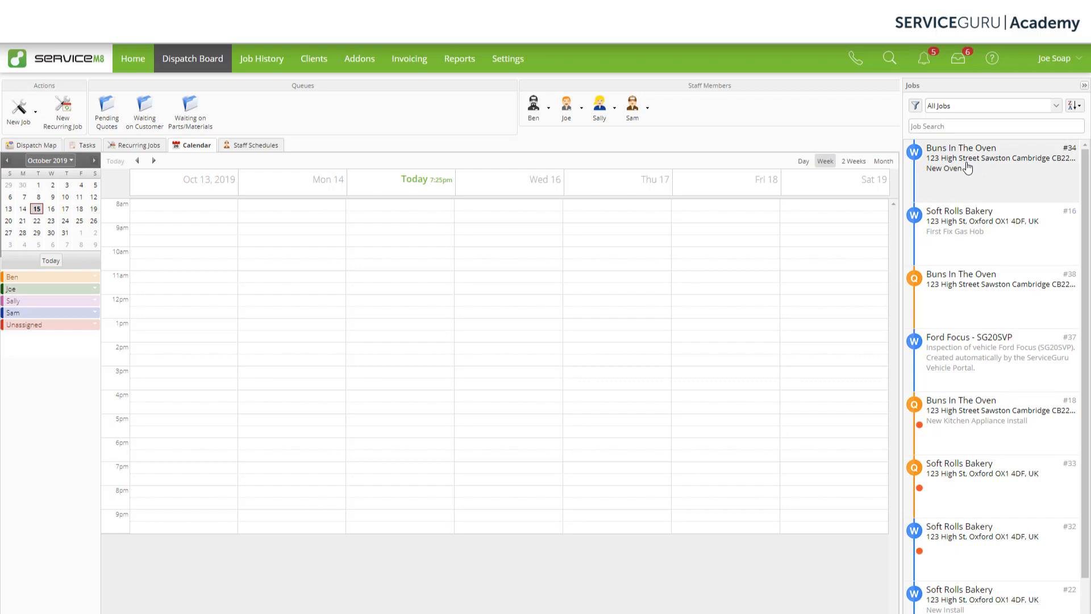
double_click(965, 162)
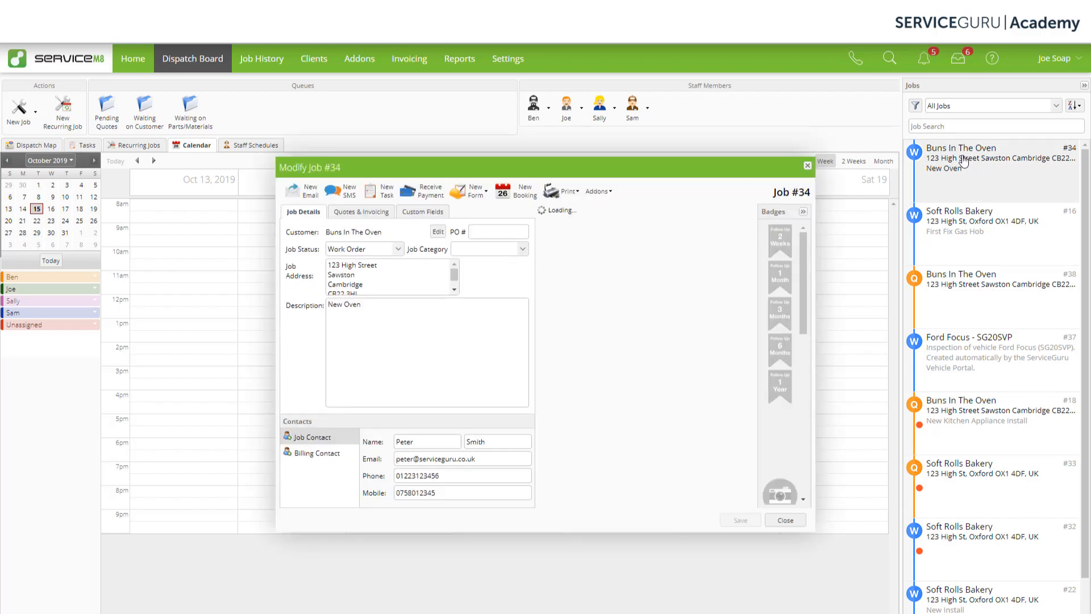
left_click(602, 193)
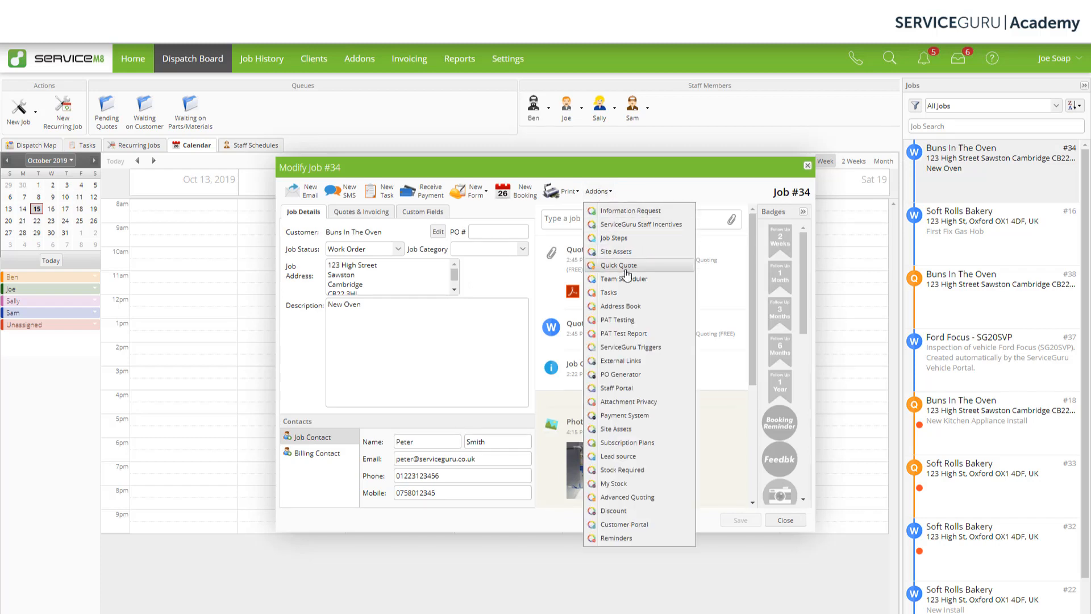
left_click(629, 375)
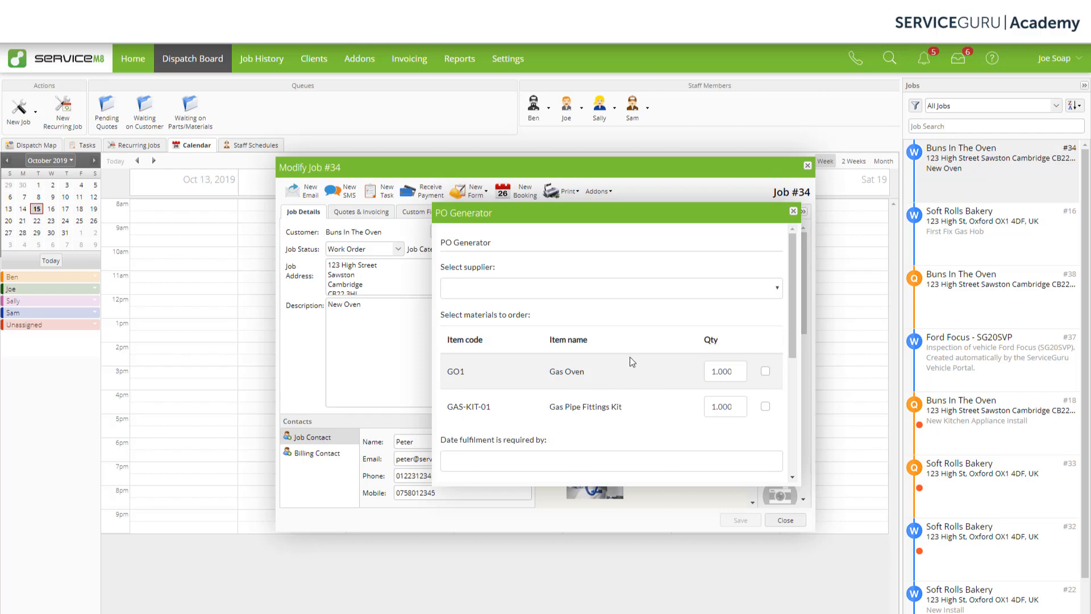
Choose ABC Appliances as the supplier and select the Gas Oven as the material to order.
left_click(643, 295)
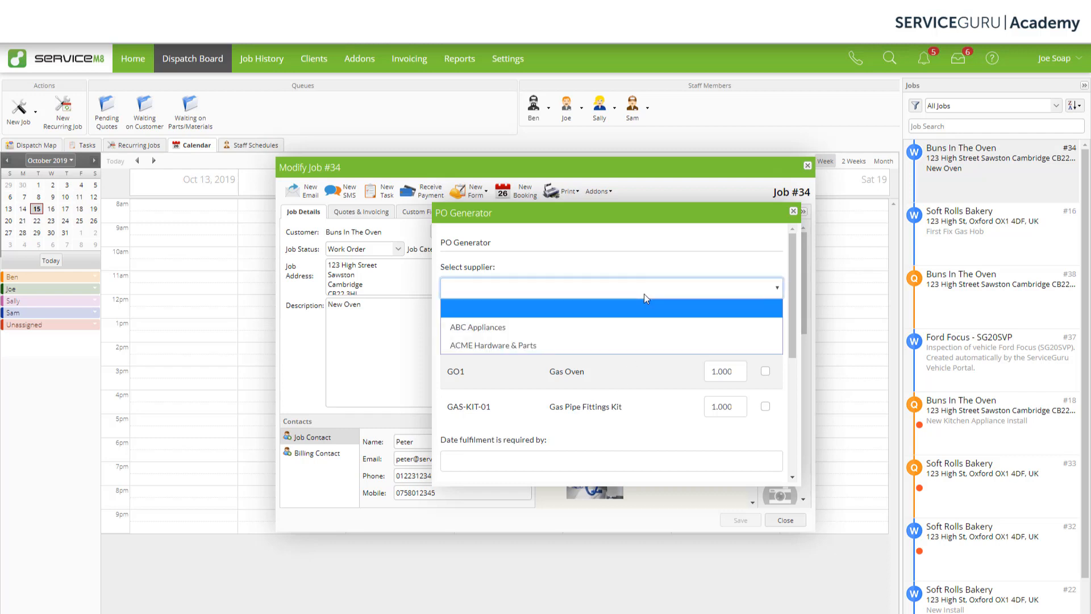
left_click(504, 328)
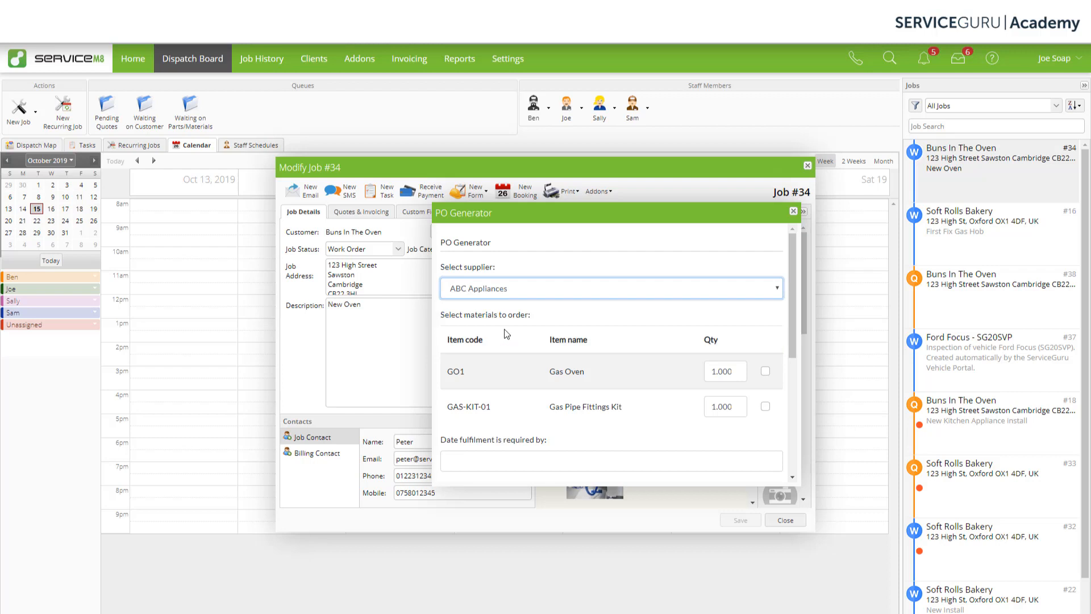
left_click(766, 371)
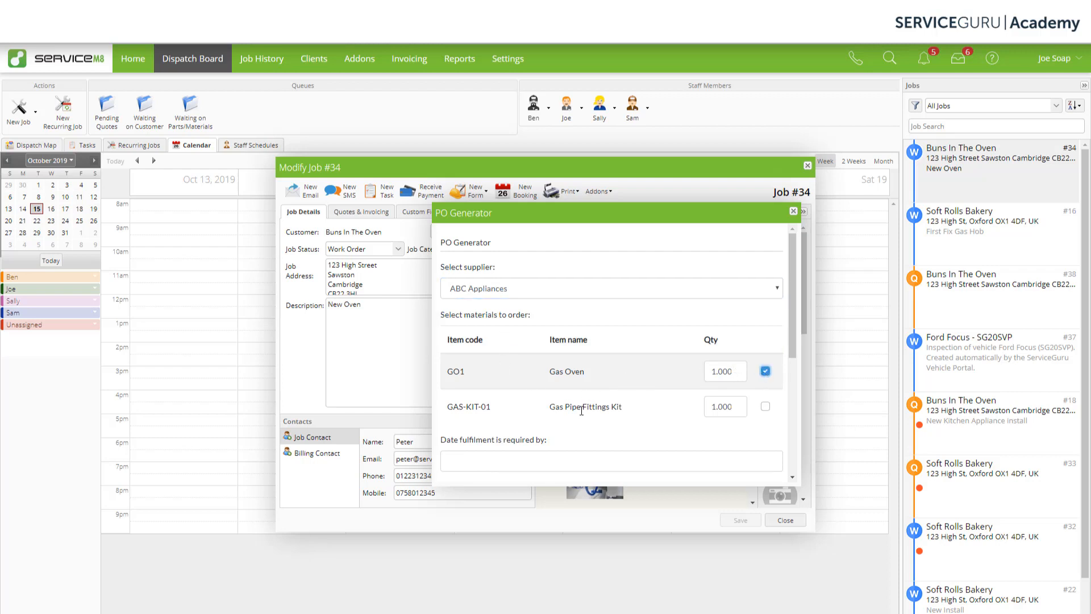
Set the required fulfilment date to 15th Oct 2019, and generate the purchase order for ABC Appliances.
scroll(583, 411, "down", 2)
left_click(536, 367)
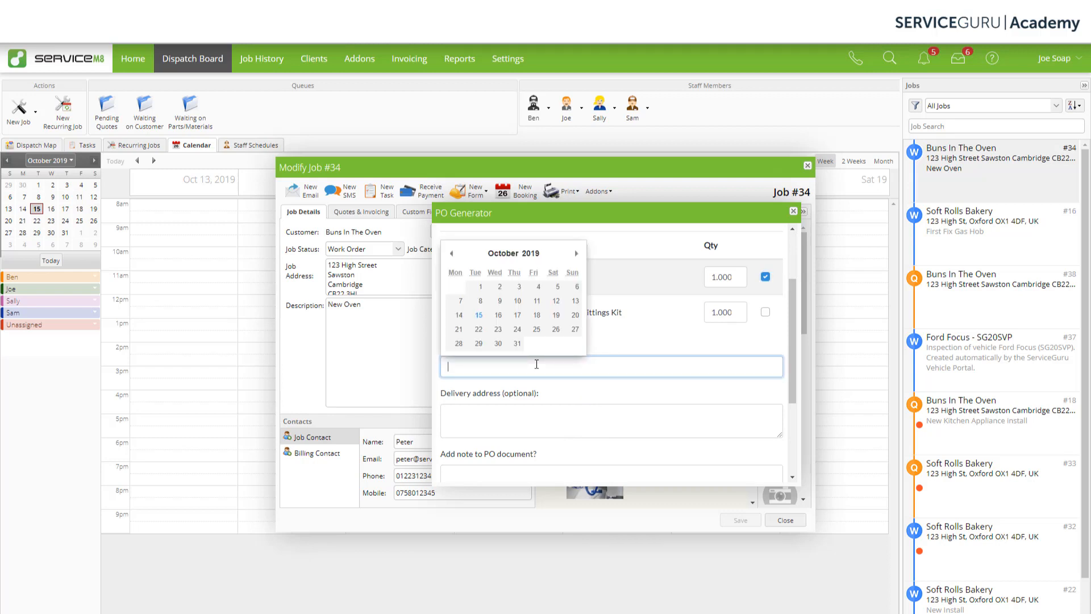
left_click(478, 315)
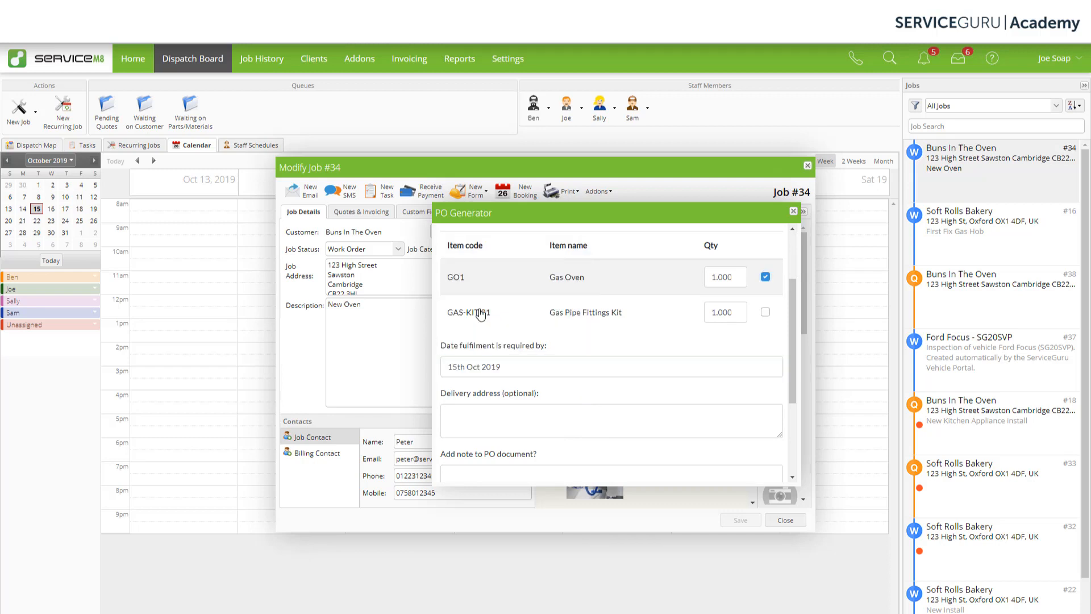
scroll(489, 370, "down", 1)
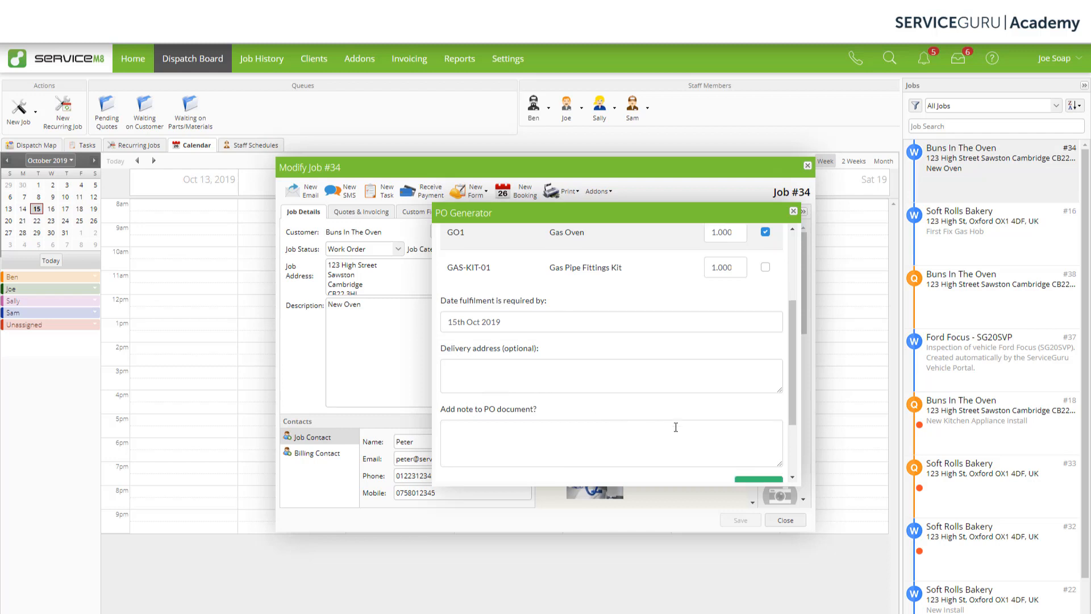
scroll(675, 426, "down", 3)
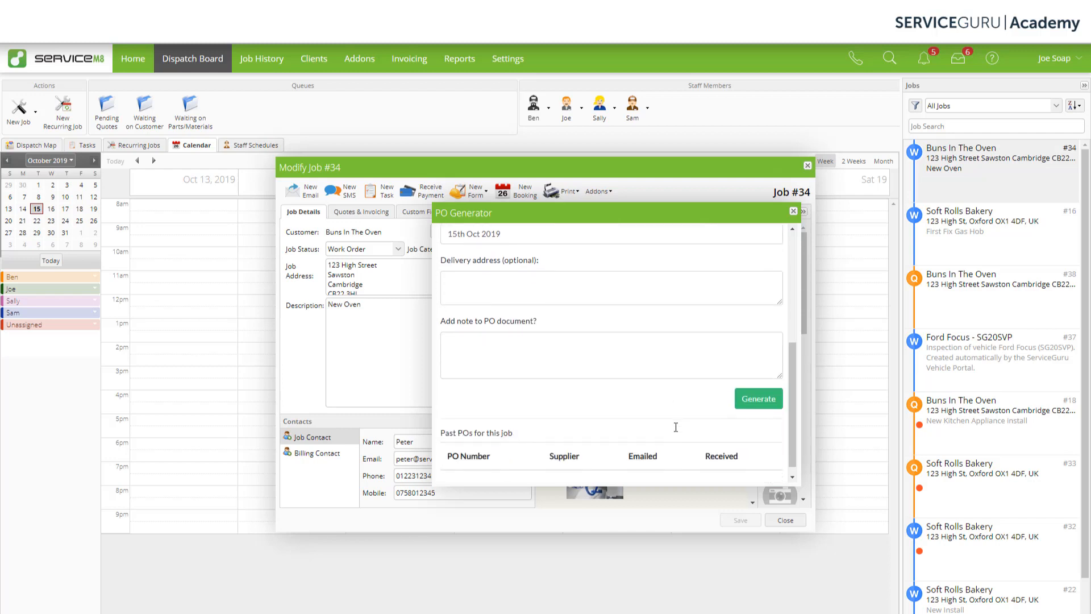
left_click(762, 402)
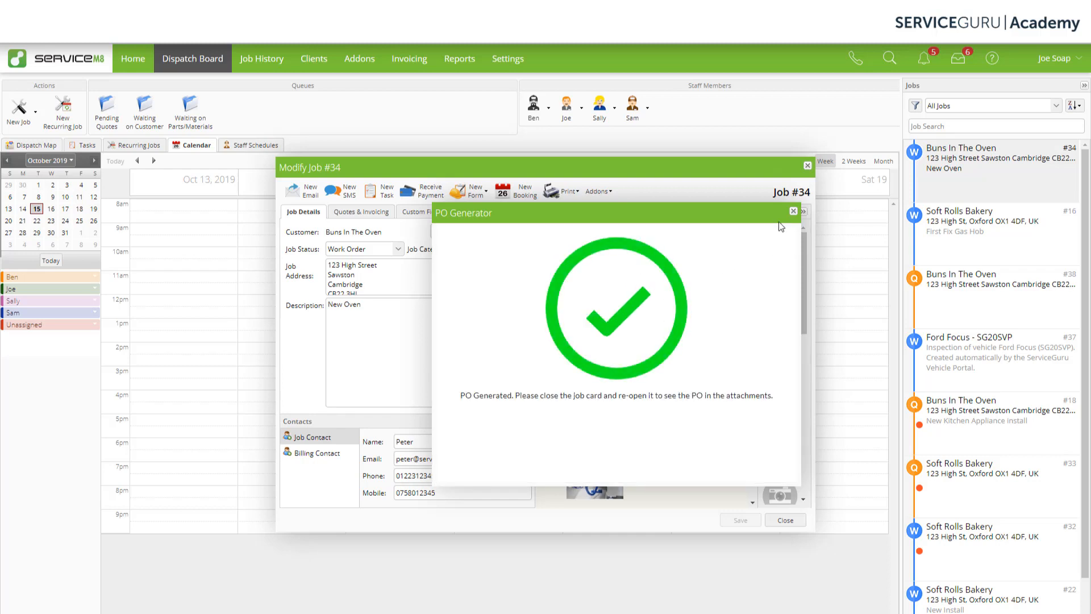
left_click(794, 211)
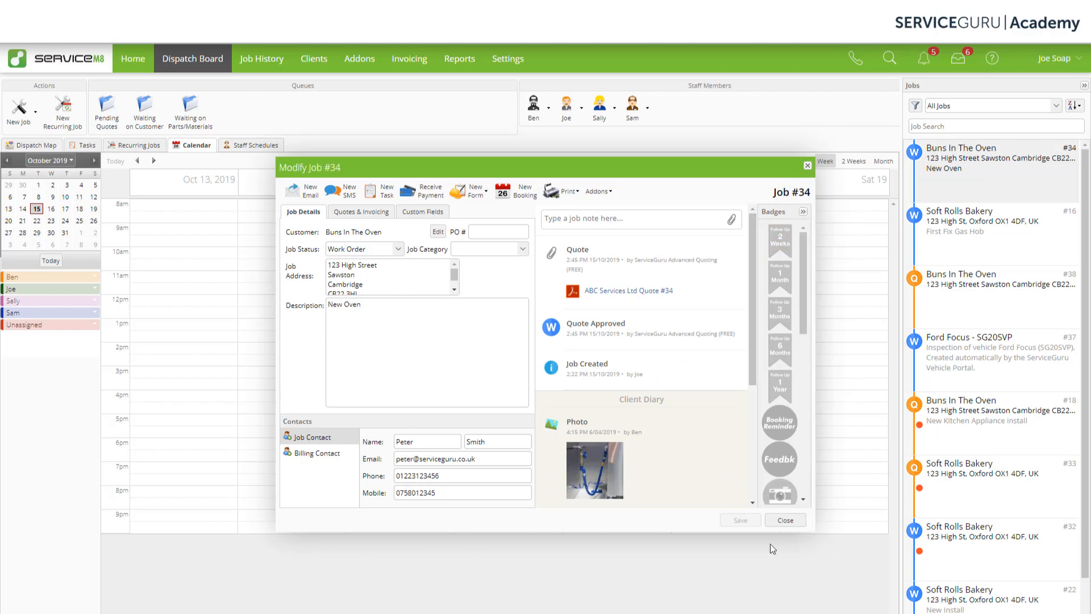
Close and reopen the New Oven job card, and view the attached purchase order PDF.
left_click(785, 521)
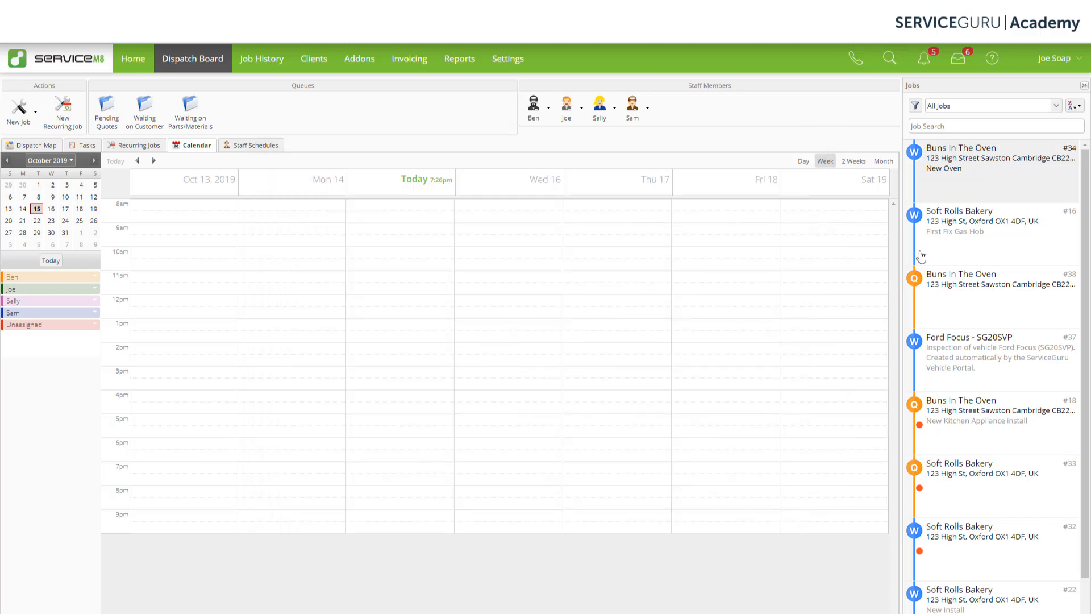
double_click(996, 167)
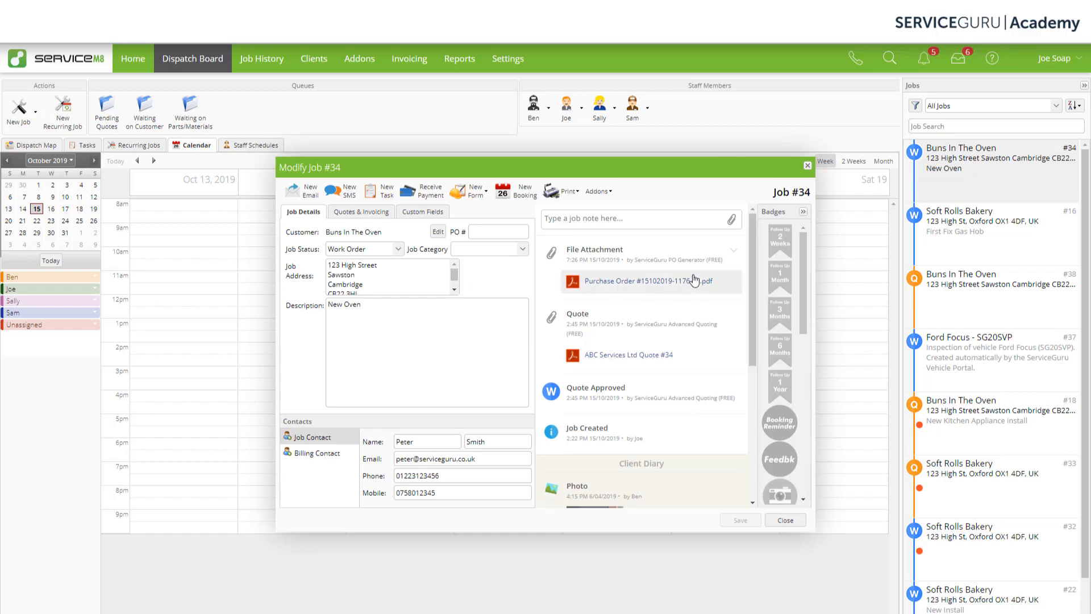
left_click(649, 282)
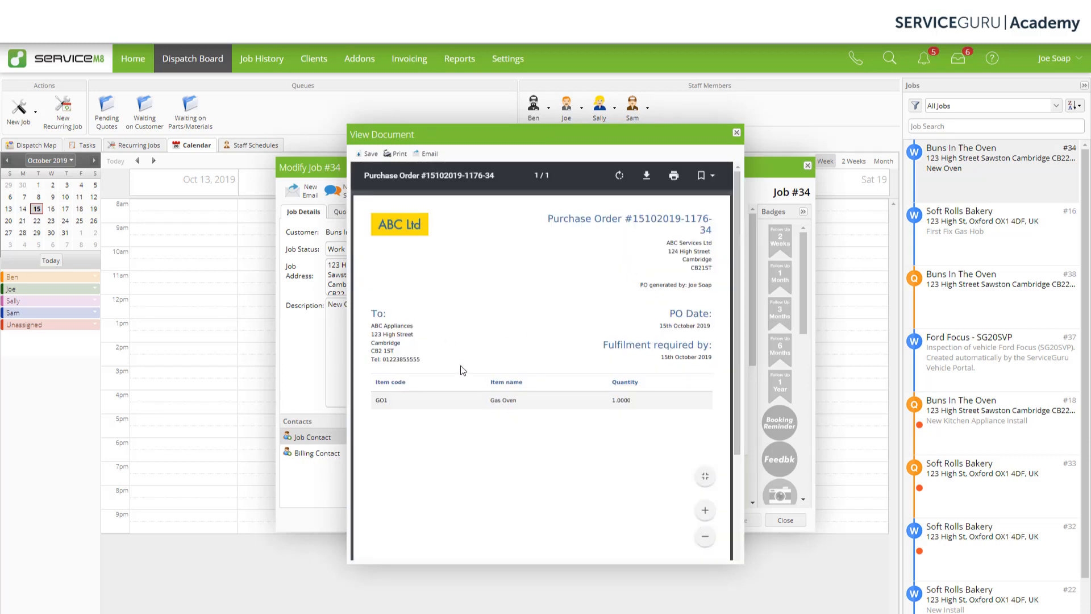
Preview an email draft with the purchase order attached, and close both the draft and the document without sending.
left_click(430, 155)
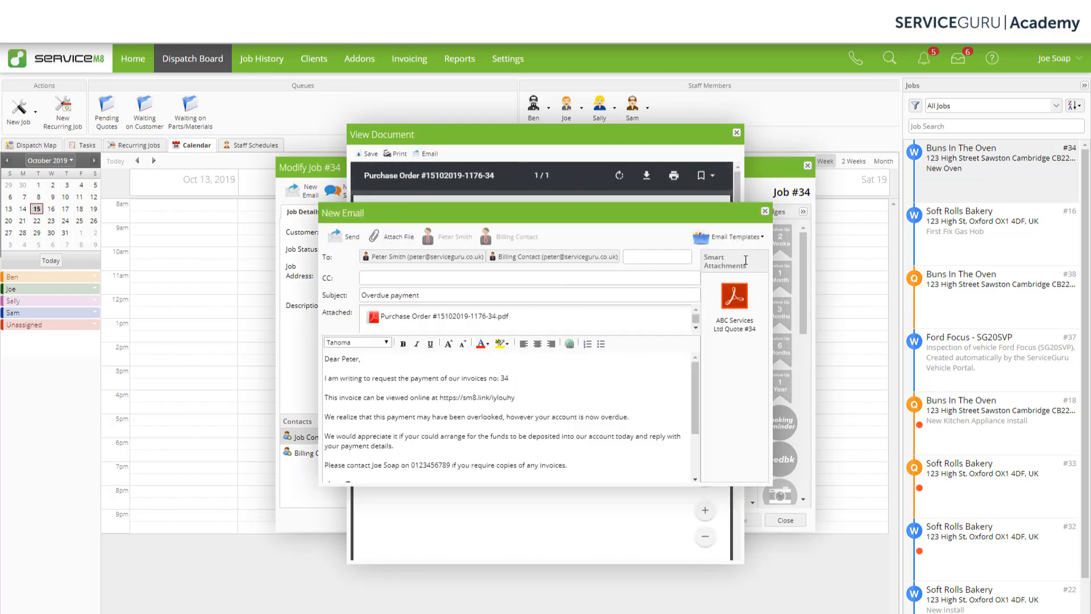
left_click(765, 211)
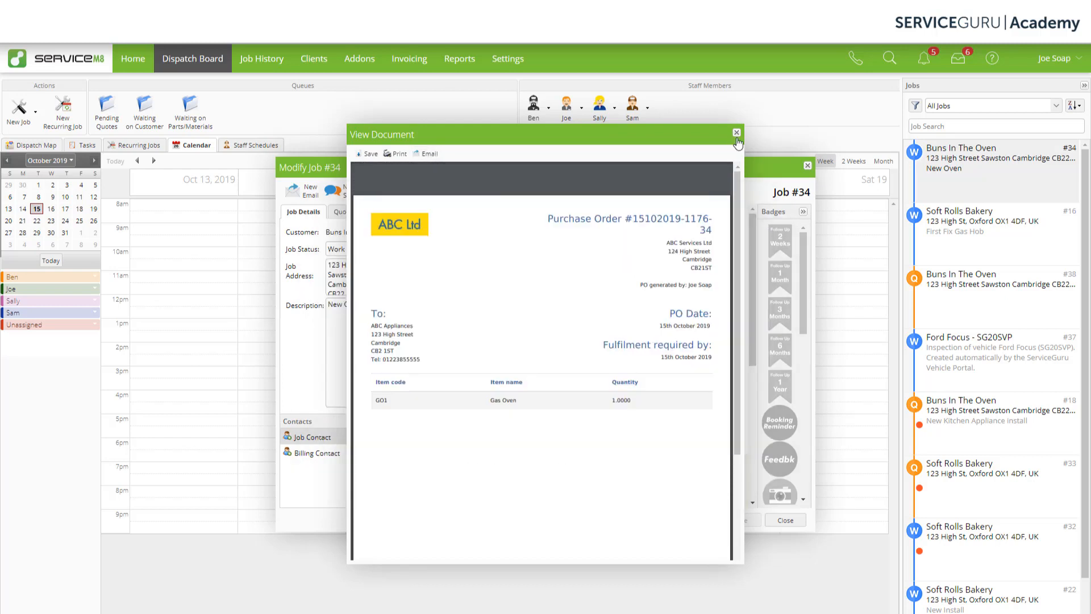
left_click(737, 134)
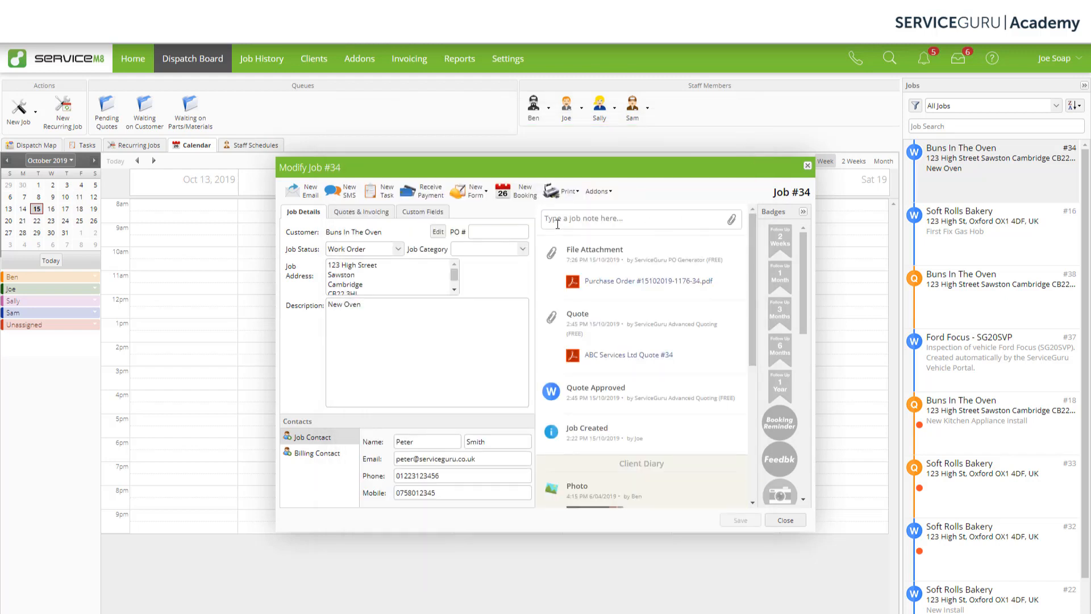
Start another purchase order for the job with supplier ACME Hardware & Parts and the Gas Pipe Fittings Kit selected.
left_click(596, 192)
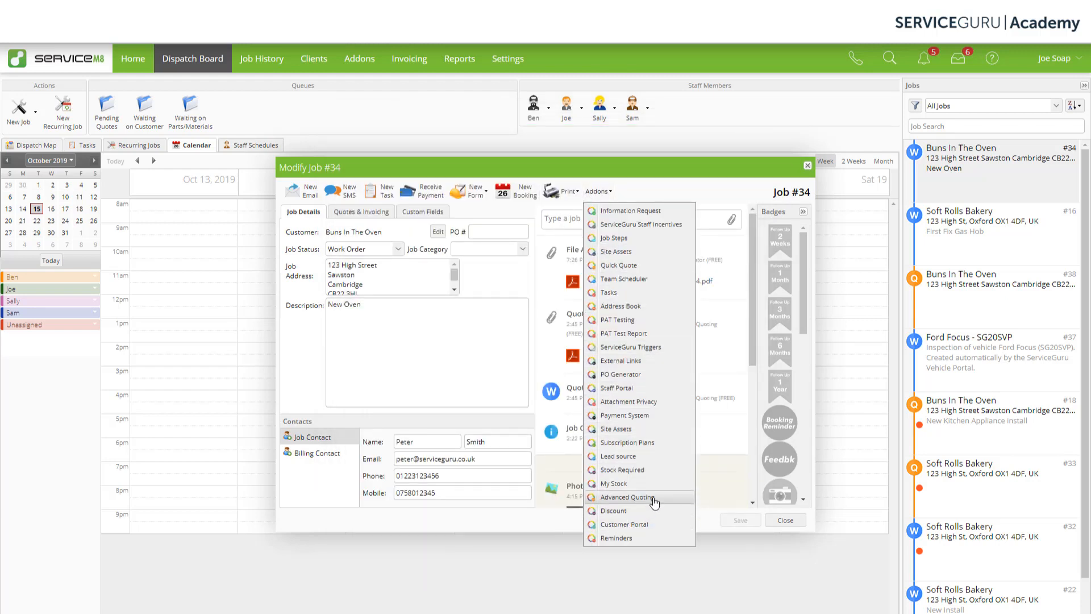
left_click(654, 380)
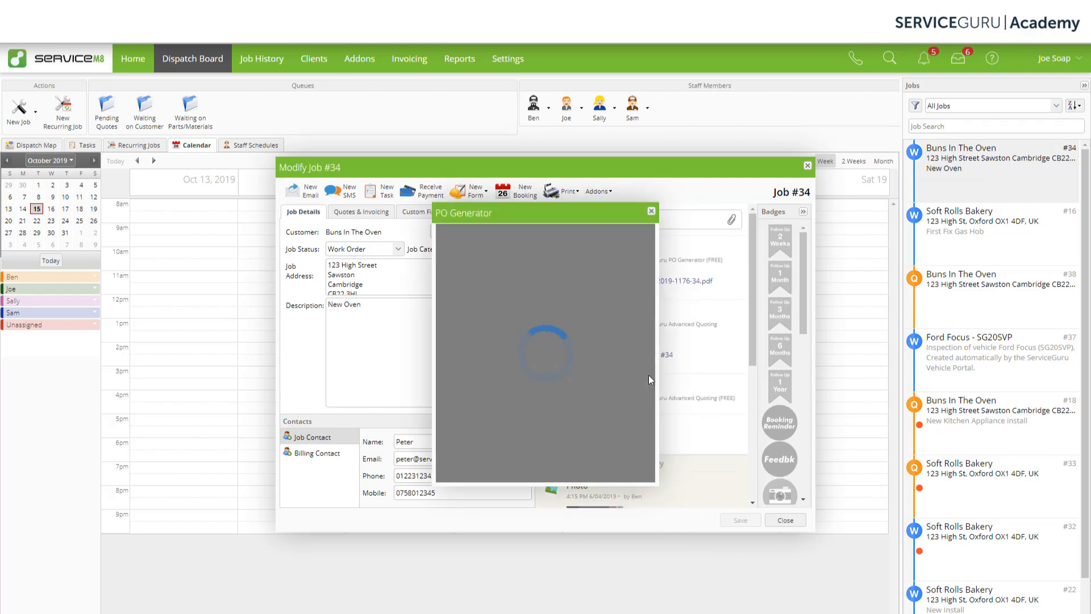
left_click(559, 291)
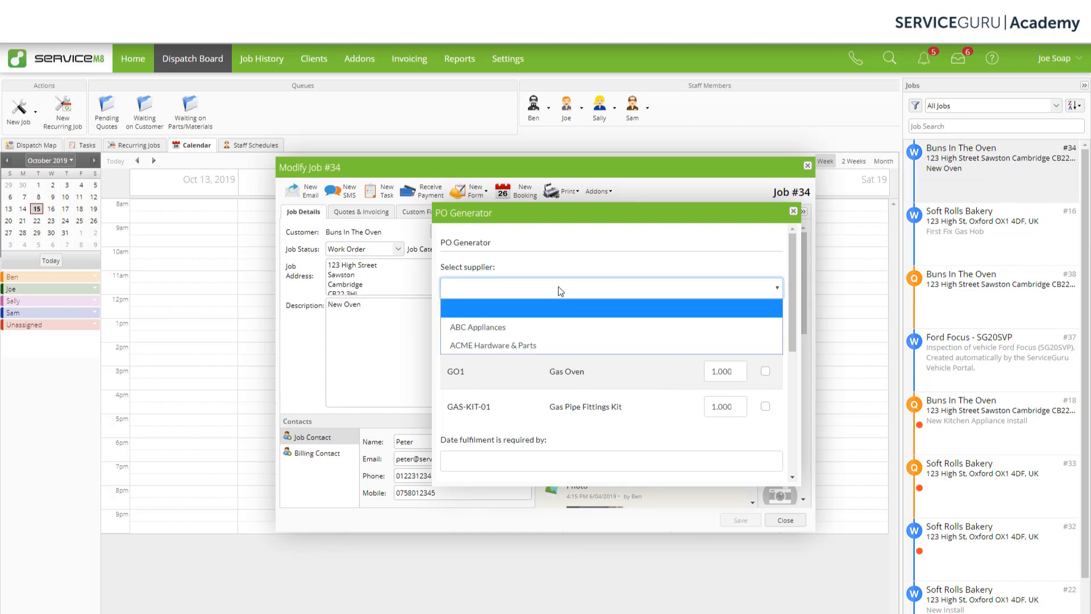
left_click(500, 345)
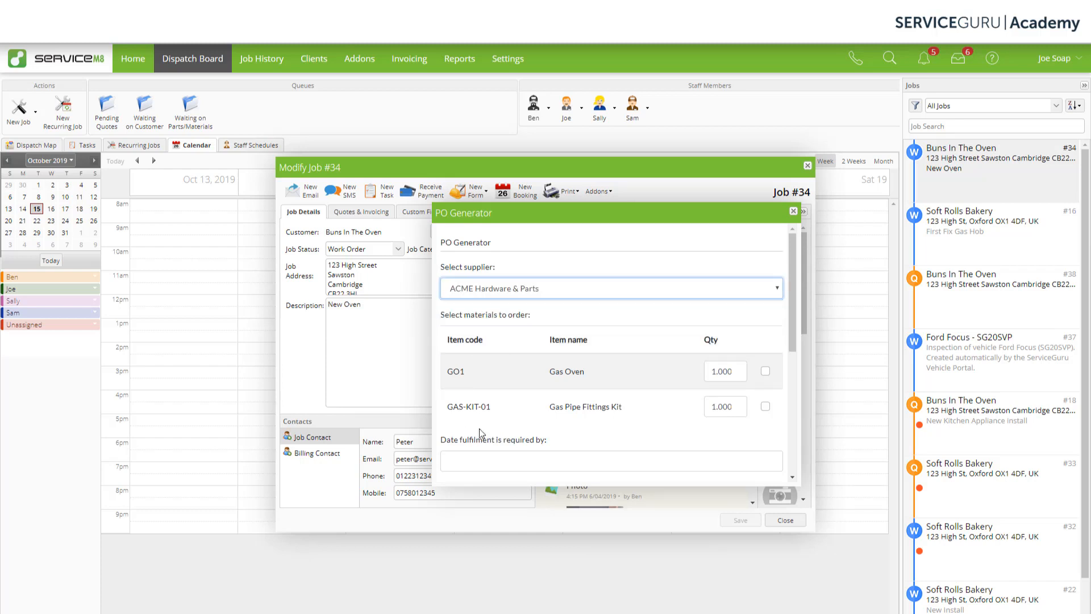
left_click(766, 406)
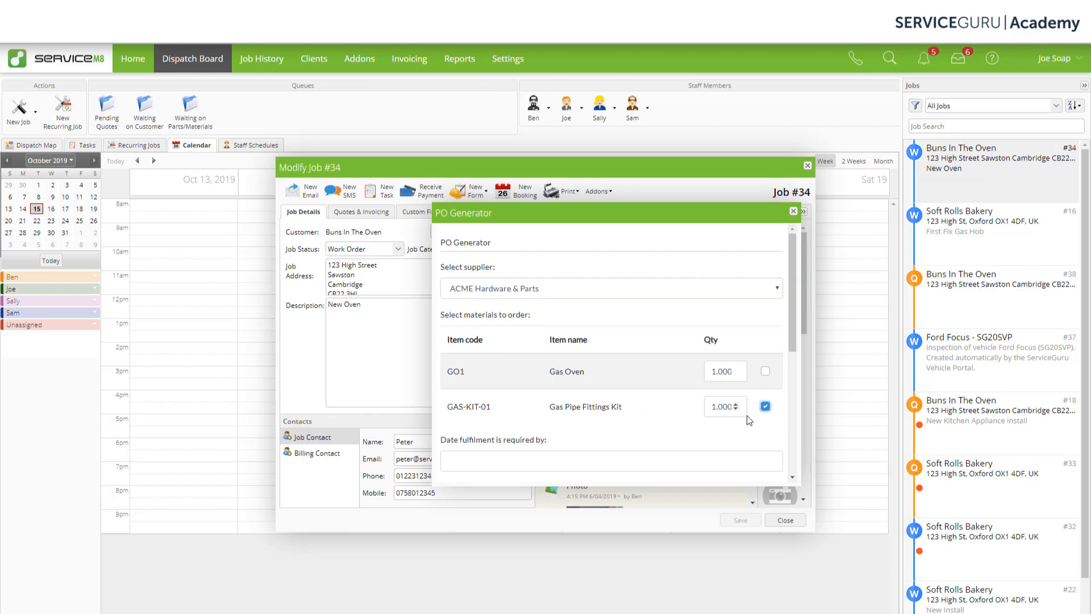
Set the required fulfilment date to 16 October 2019, and generate the purchase order for ACME Hardware & Parts.
scroll(716, 417, "down", 1)
left_click(633, 402)
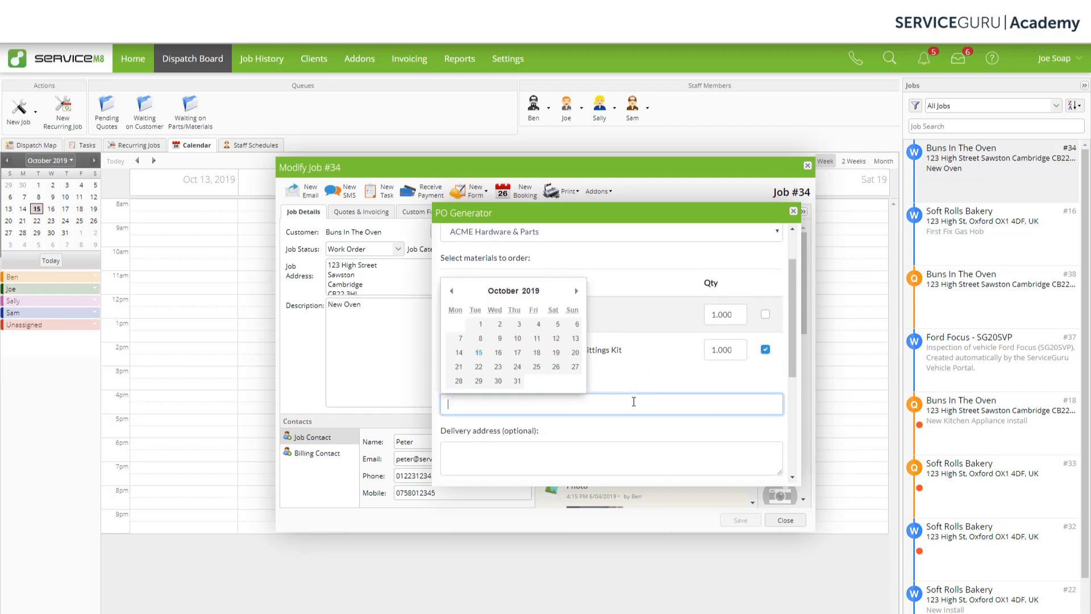
left_click(498, 353)
scroll(569, 373, "down", 2)
scroll(580, 374, "down", 1)
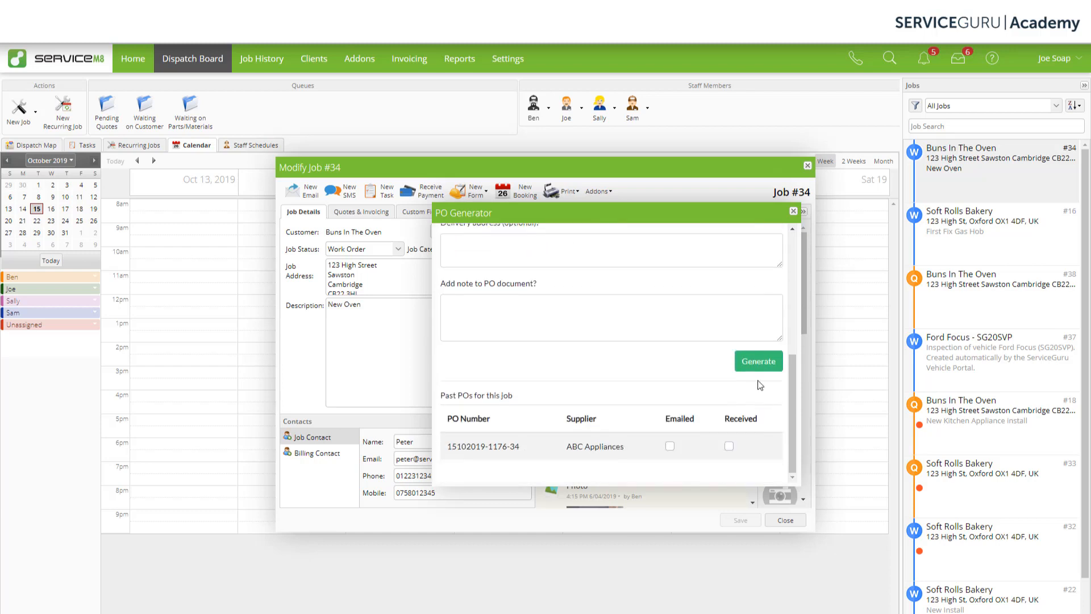
left_click(751, 361)
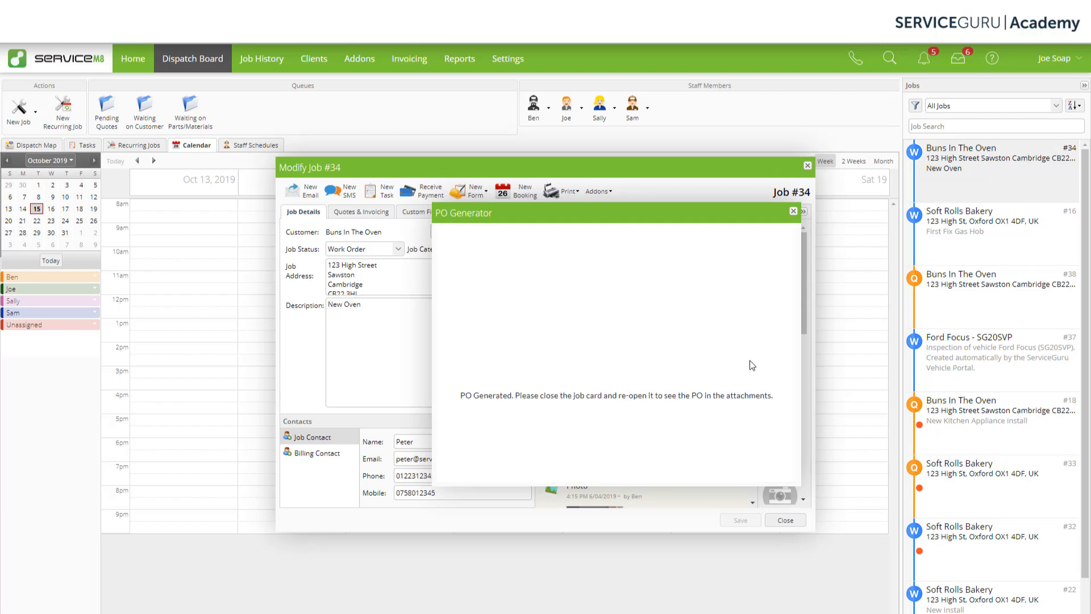
left_click(794, 213)
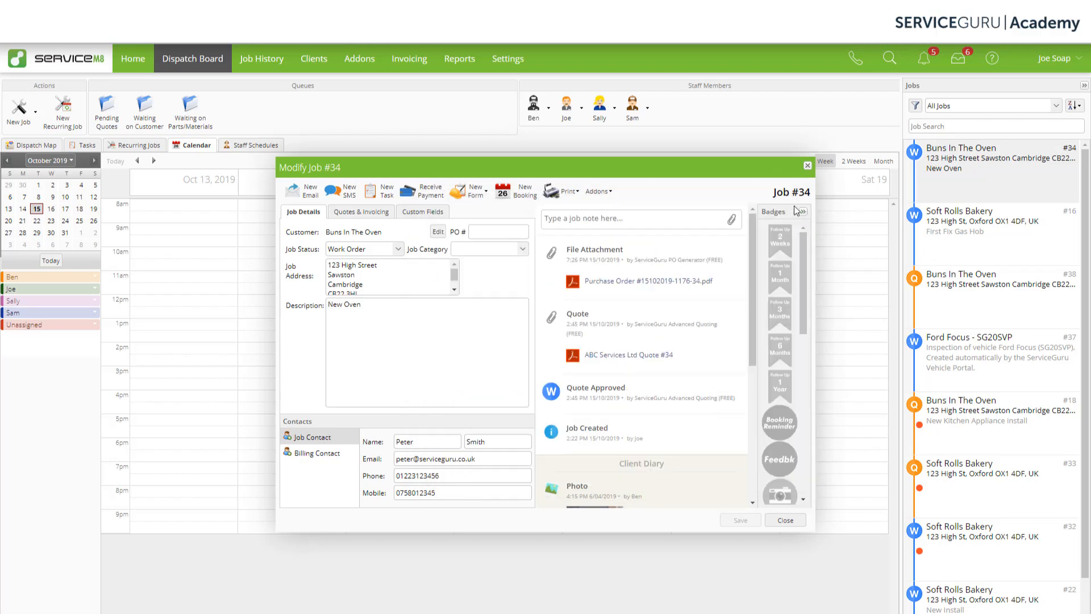
Reopen the job's PO Generator and examine the list of past purchase orders with their emailed and received options.
left_click(598, 191)
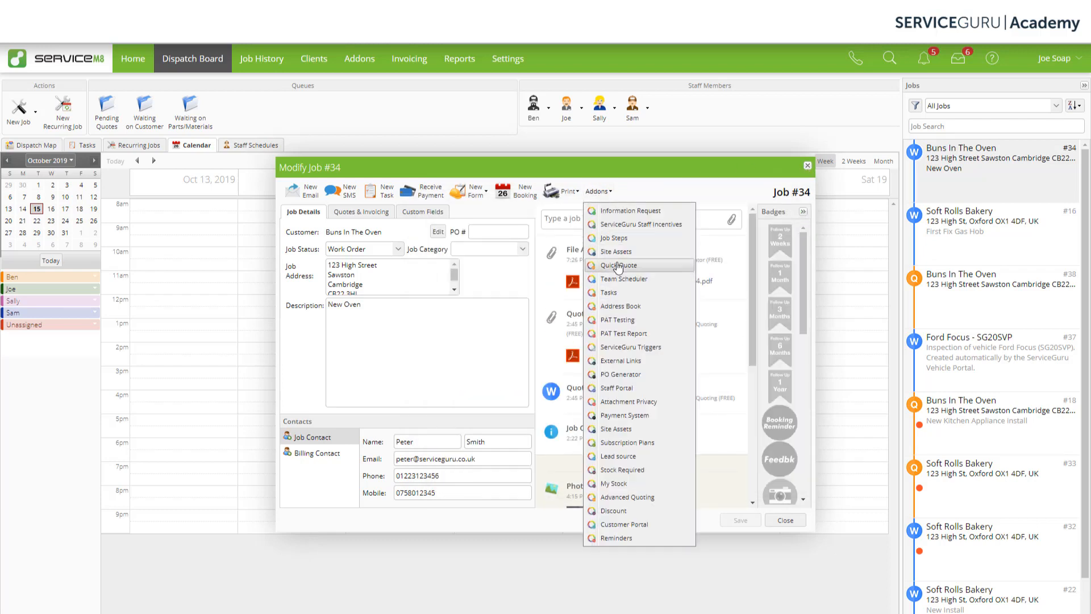
left_click(619, 374)
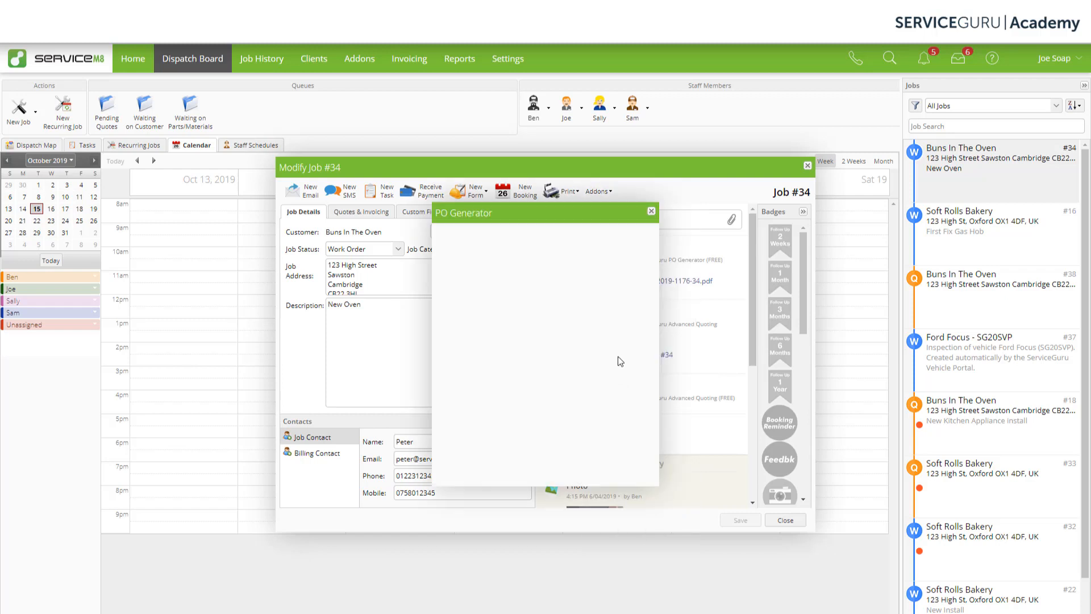
scroll(620, 361, "down", 5)
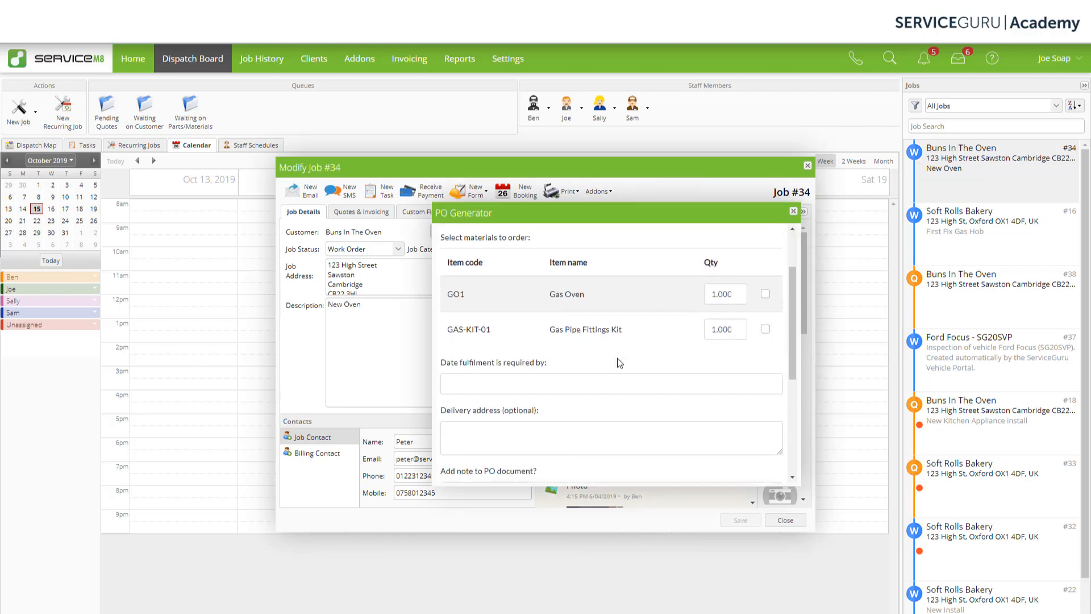
scroll(621, 362, "down", 2)
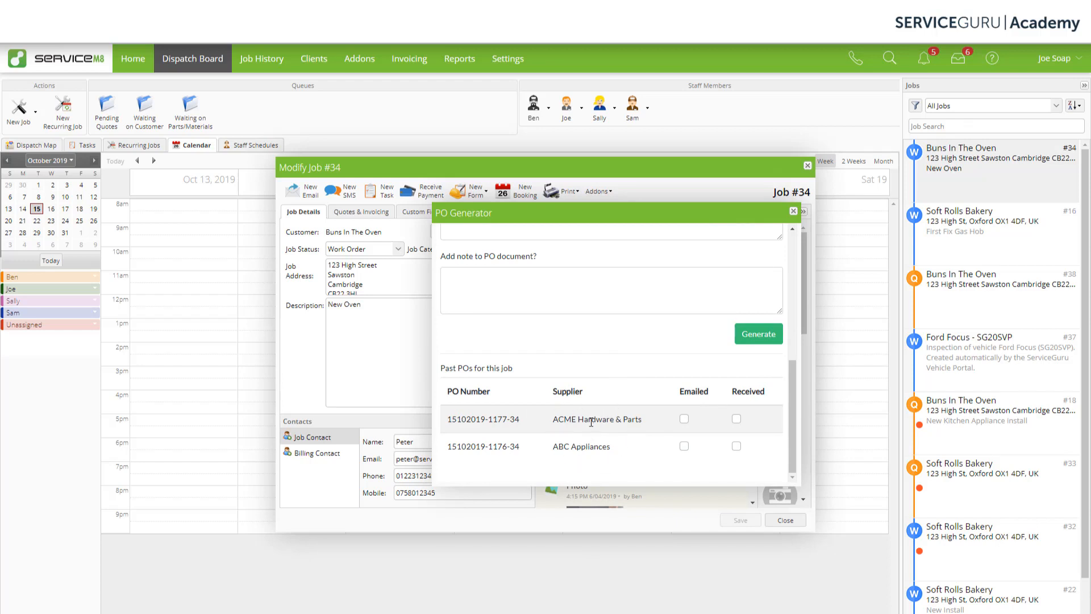
Close the PO Generator and job #34, and reopen the job to view both attached purchase orders in its diary.
left_click(794, 211)
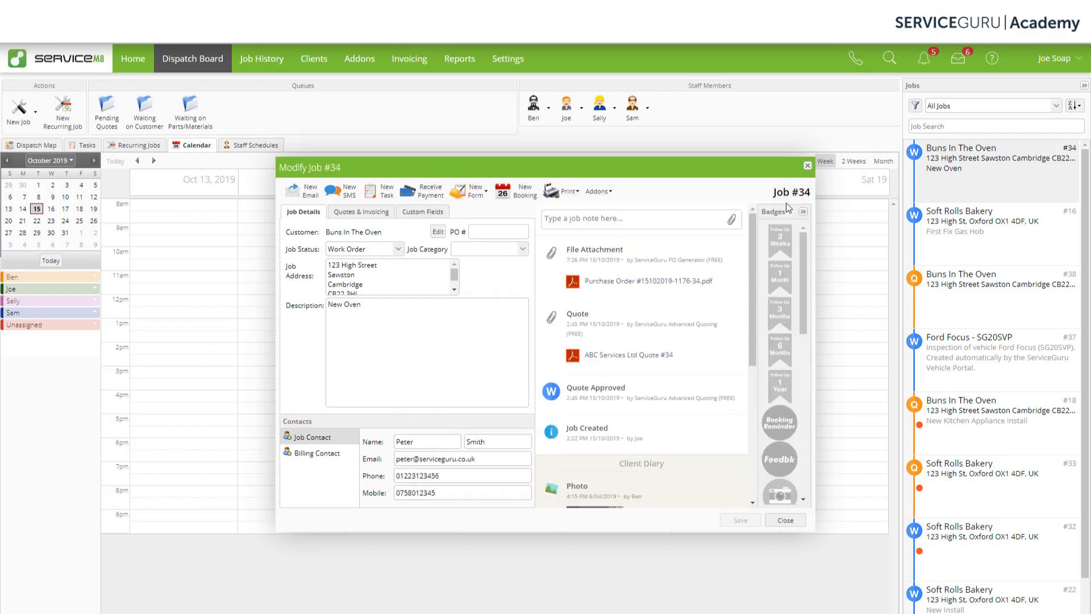
left_click(785, 520)
double_click(983, 176)
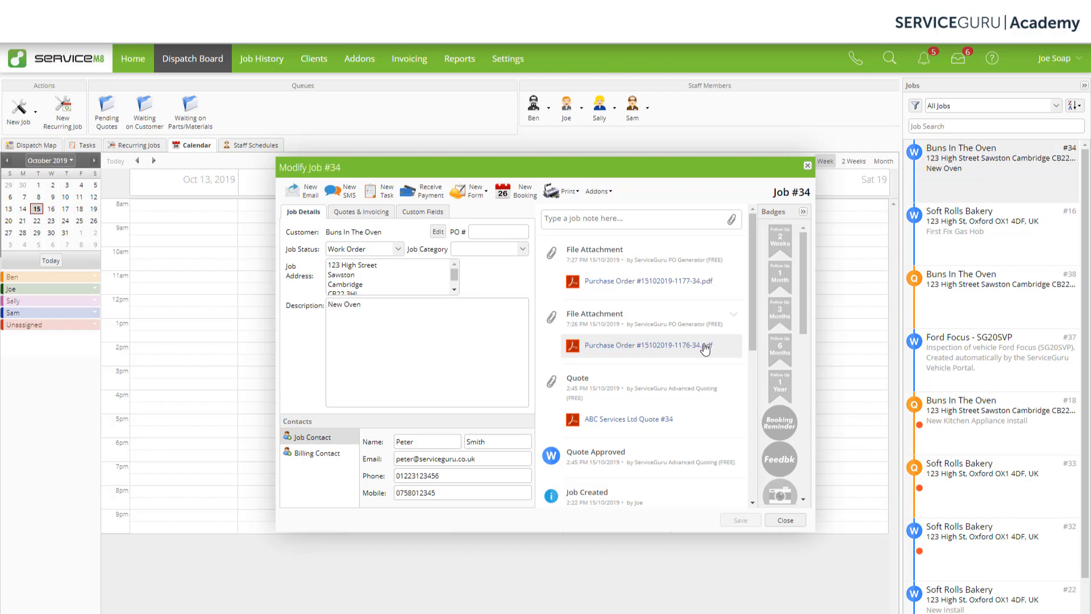
Mark the ACME Hardware & Parts and ABC Appliances purchase orders as emailed and received in job #34's PO Generator, and close the job.
left_click(611, 194)
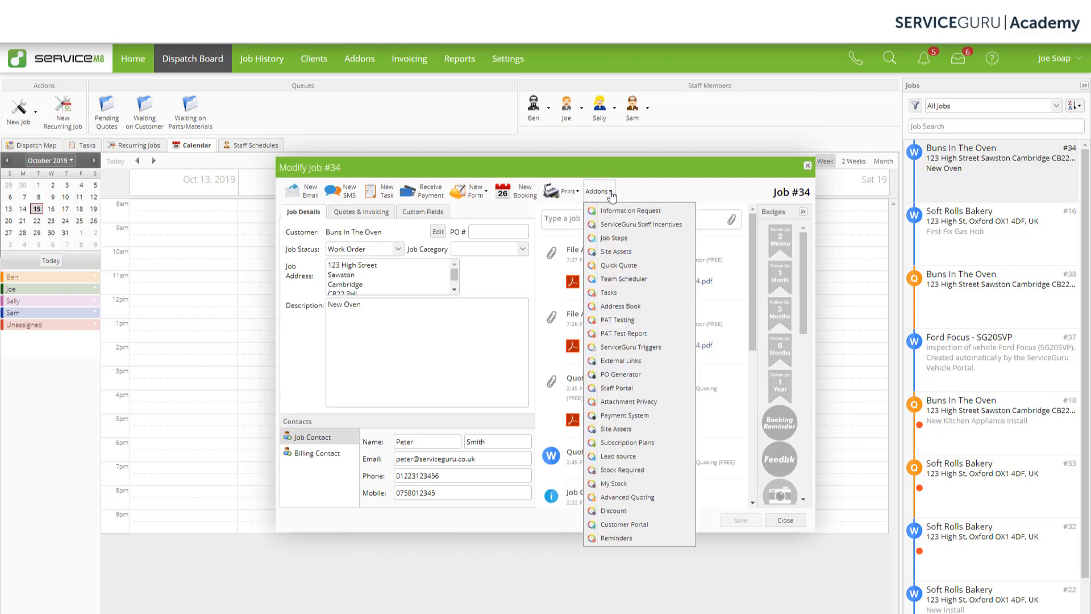
left_click(632, 375)
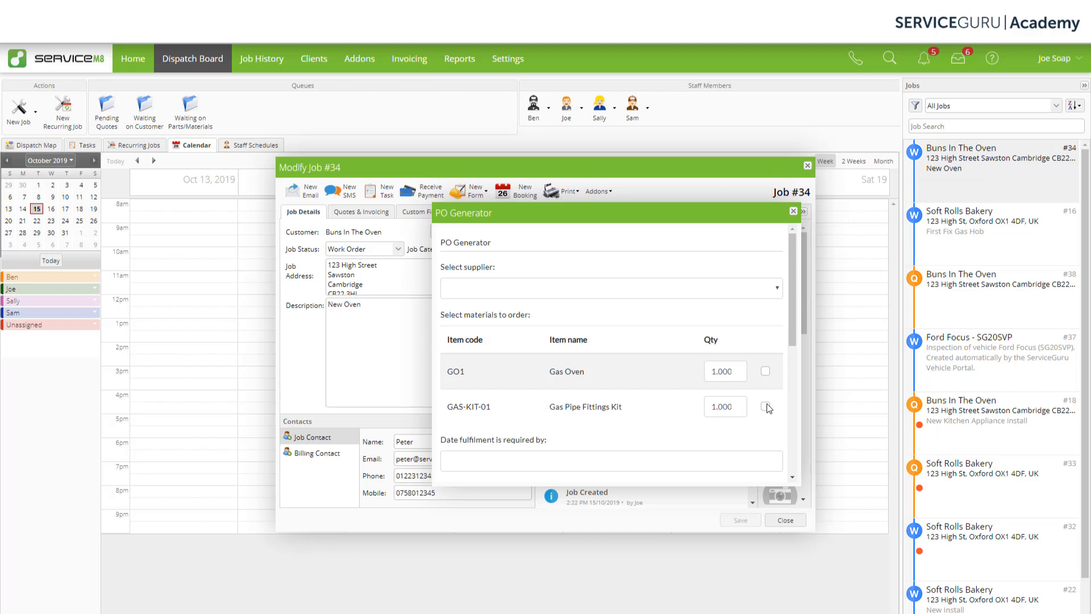
scroll(767, 407, "down", 5)
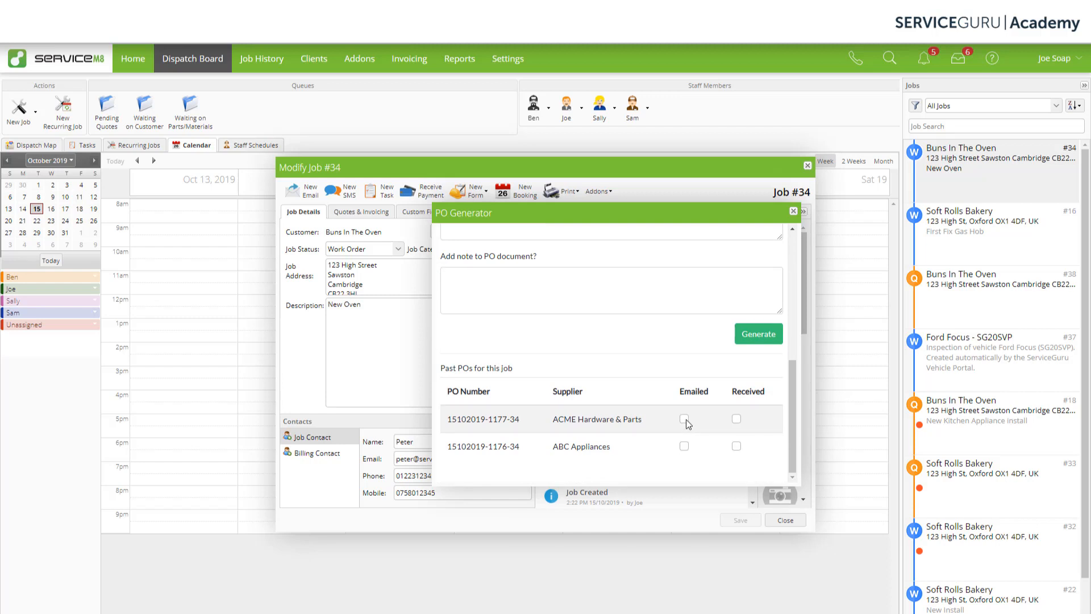
left_click(736, 419)
left_click(685, 447)
left_click(684, 420)
left_click(737, 447)
left_click(794, 212)
left_click(808, 165)
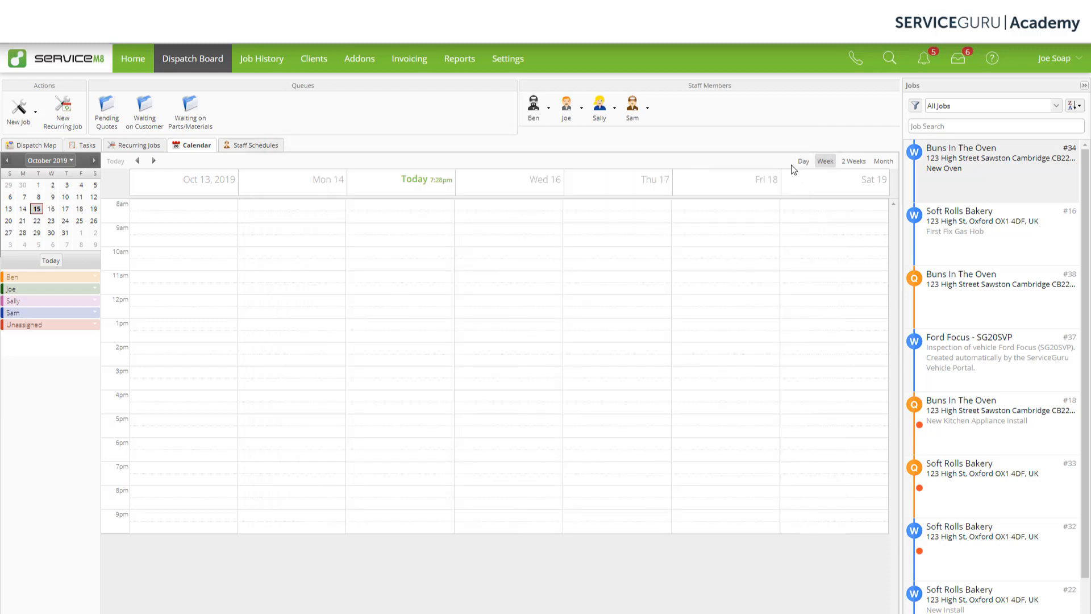
Open the ServiceGuru PO Generator addon and view the supplier details of ABC Appliances.
left_click(360, 62)
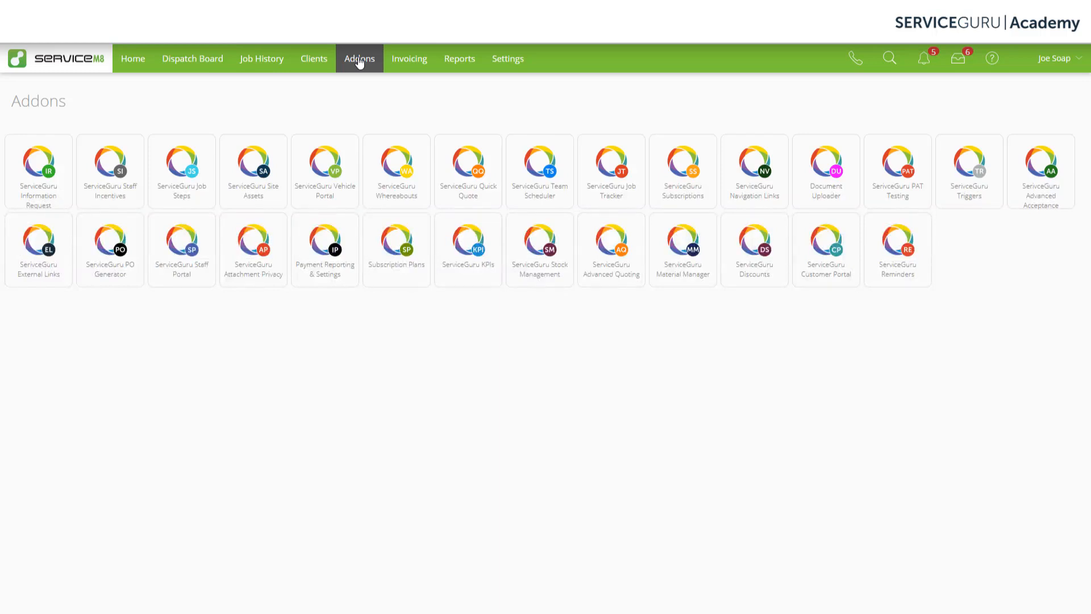
left_click(132, 259)
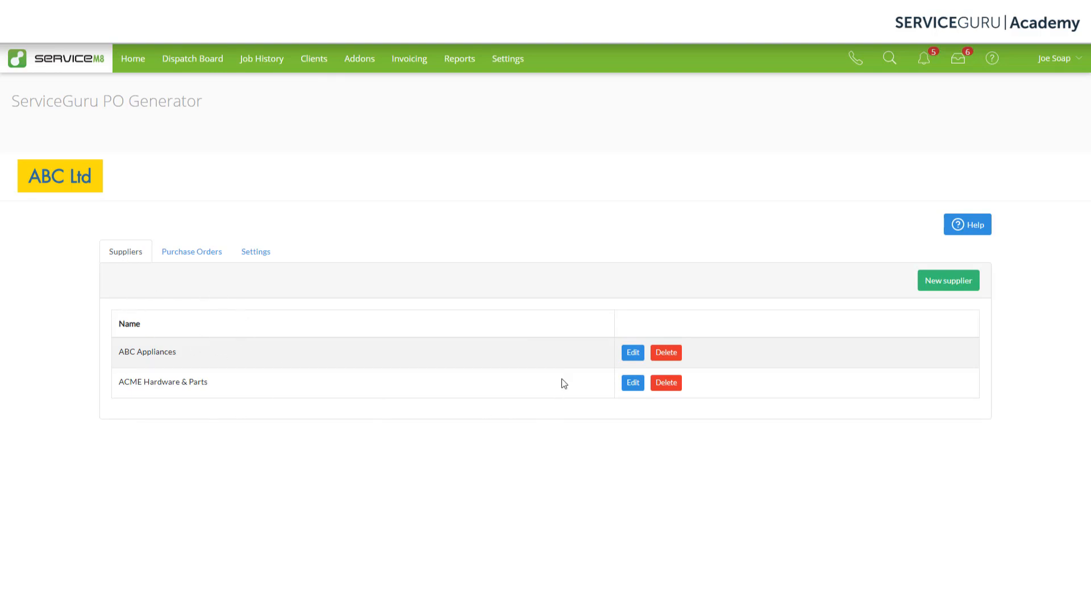
left_click(630, 353)
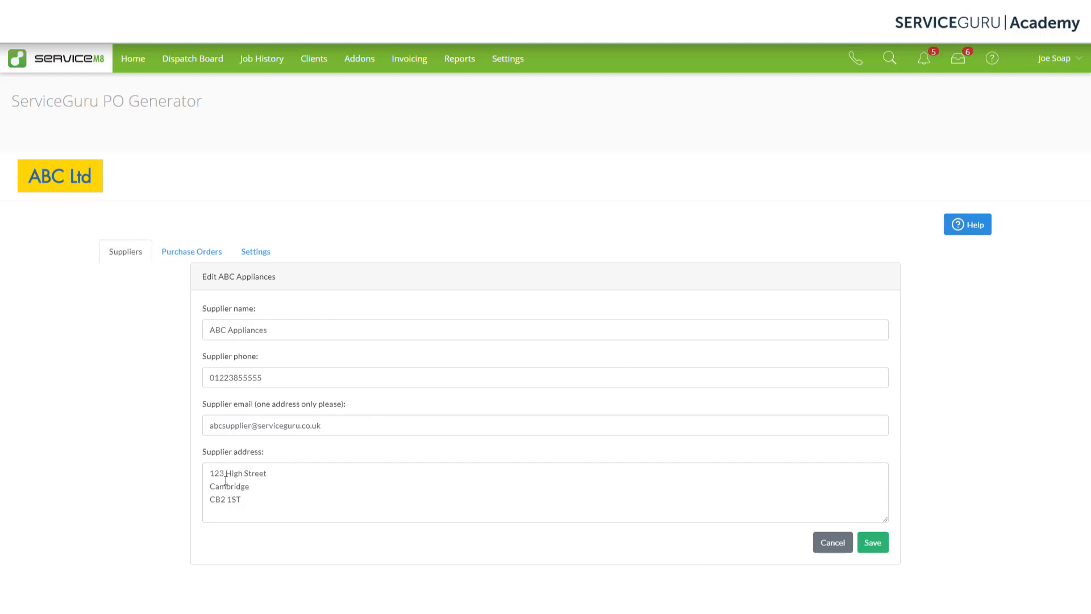
Enable auto-emailing of POs to the supplier email address in the addon's settings to view the BCC option, without saving.
left_click(259, 255)
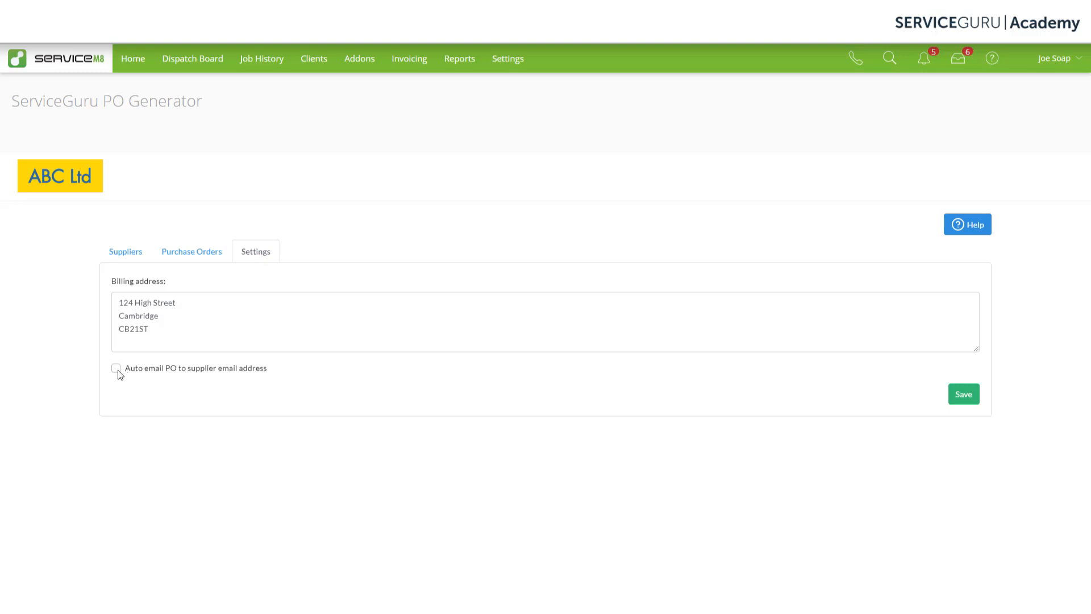
left_click(117, 368)
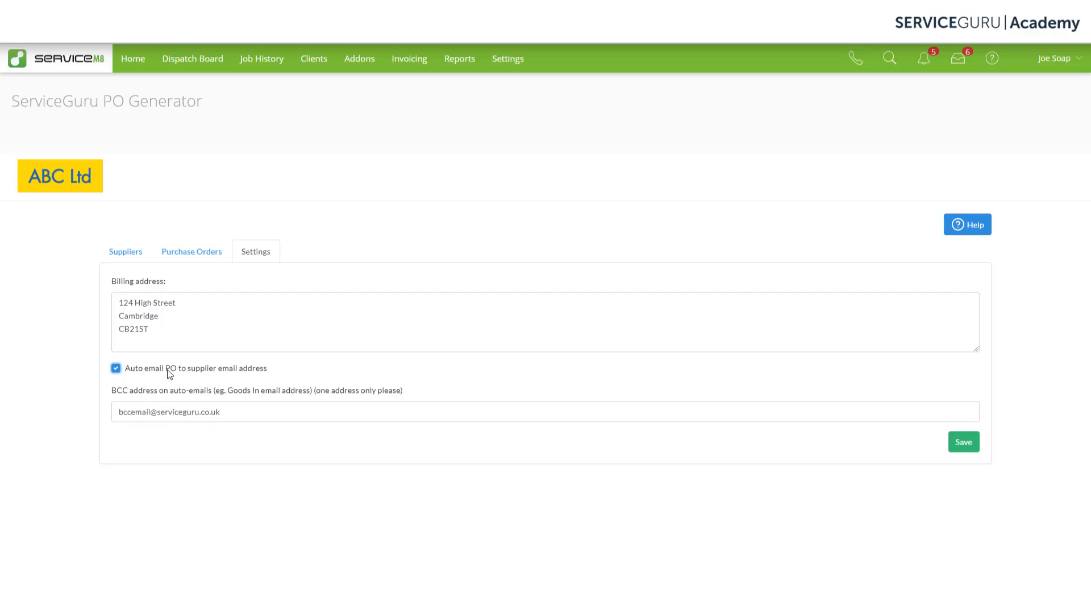
Review the list of all generated purchase orders with their received status, delivery reference and delivery date fields.
left_click(199, 253)
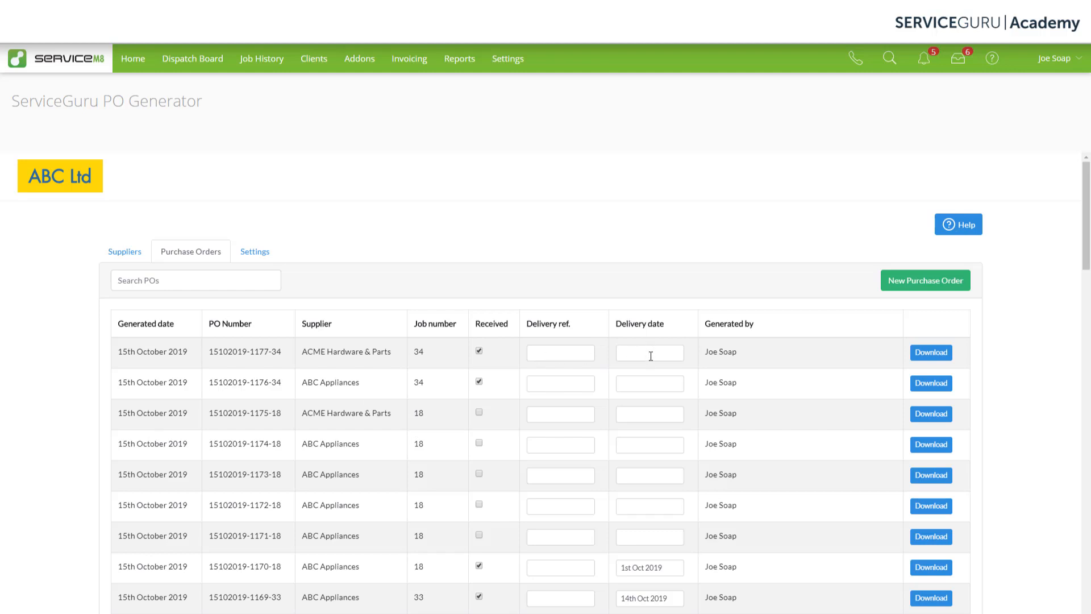
scroll(653, 356, "down", 2)
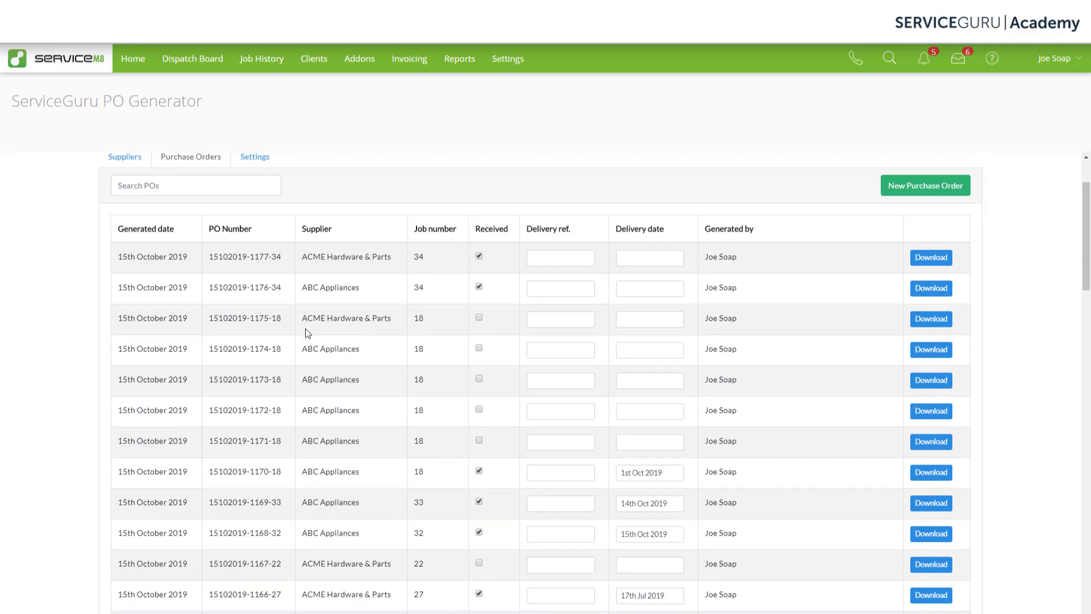
scroll(305, 329, "up", 2)
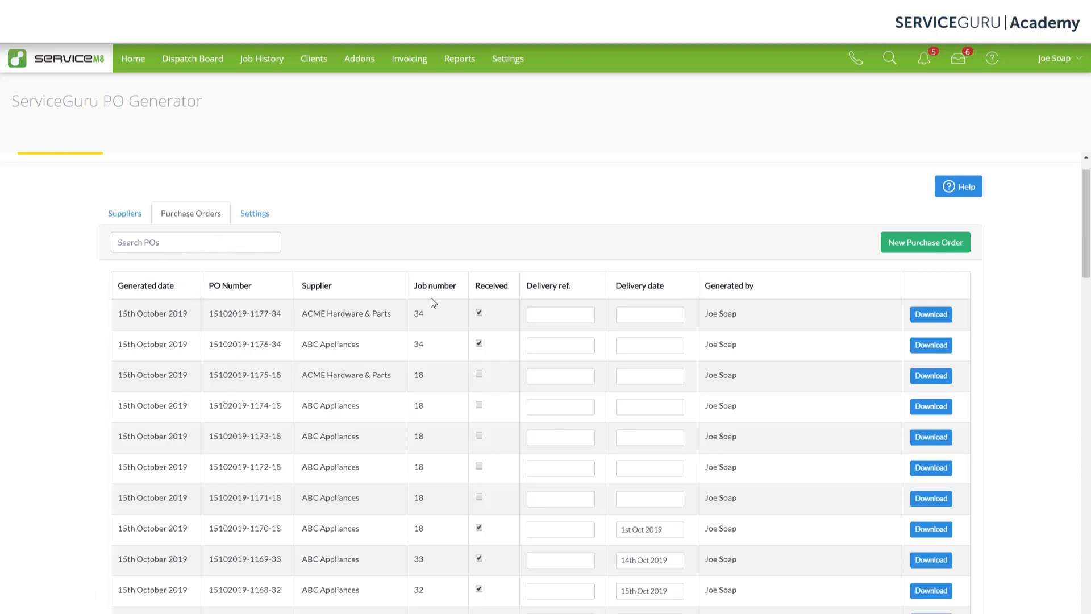
Examine the form for a new purchase order not tied to a job, and return to the Dispatch Board without generating one.
left_click(932, 252)
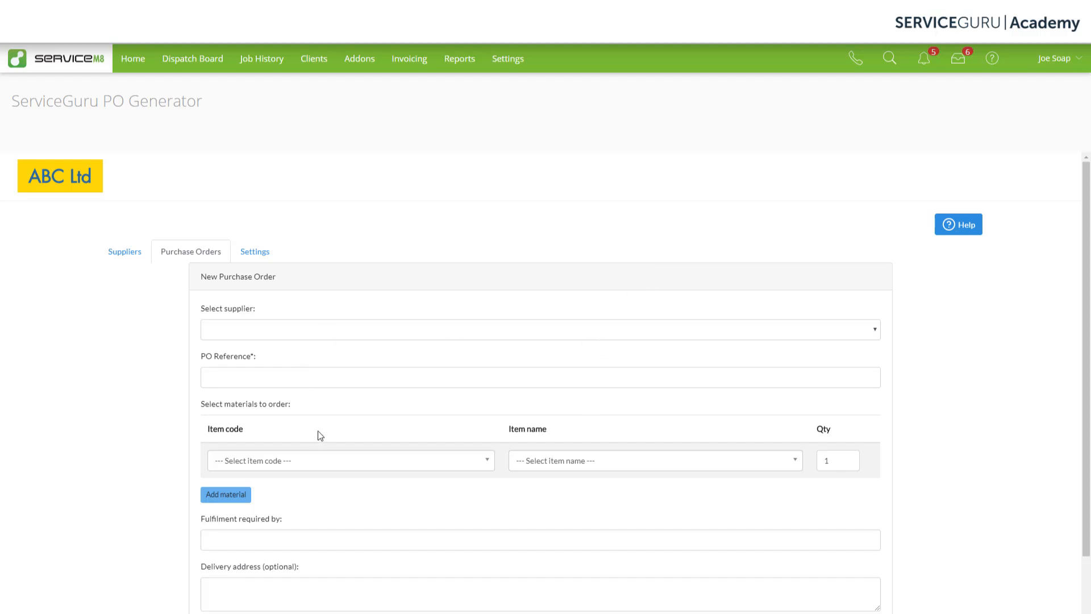
scroll(321, 435, "down", 1)
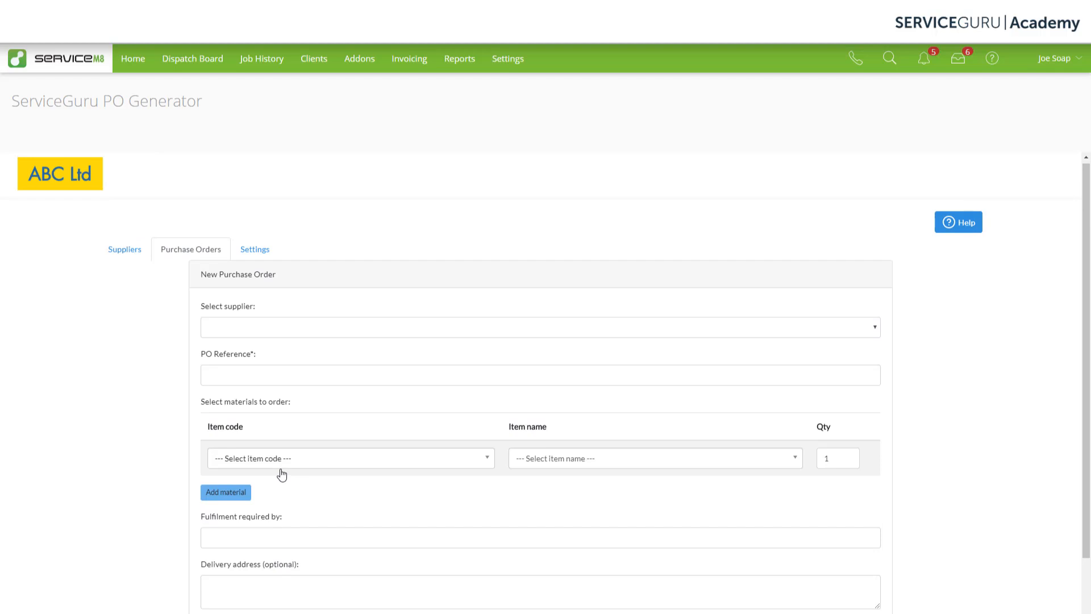
left_click(214, 68)
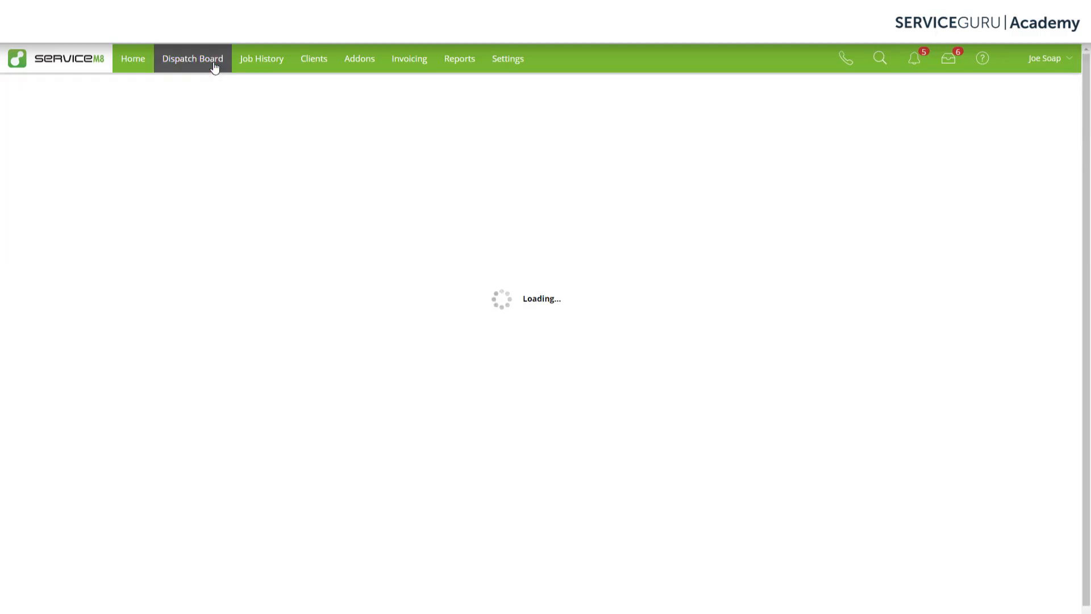